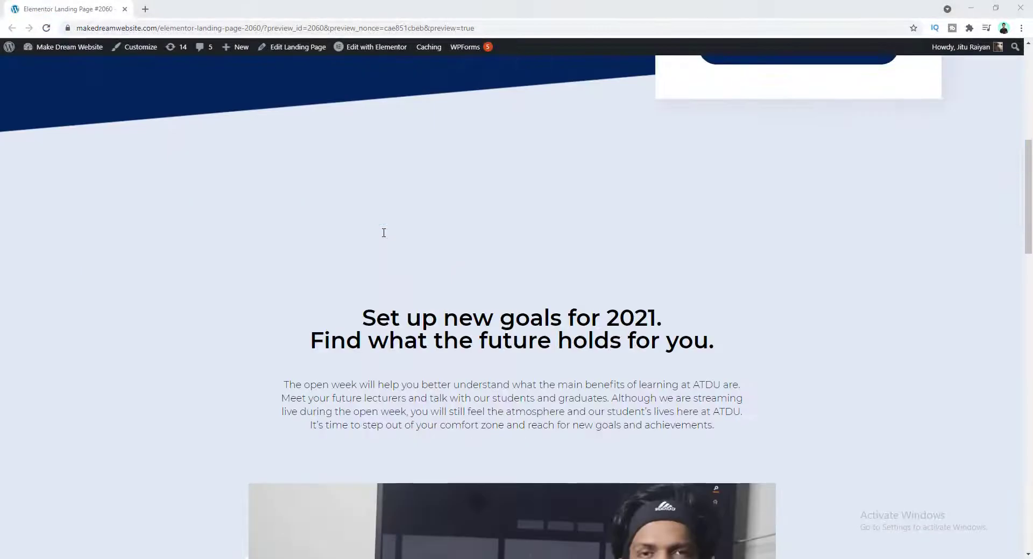
- Preview the 'Hi guys' GIF on the landing page video and in the Facebook post, then show its gifs.com download page
scroll(382, 232, "down", 5)
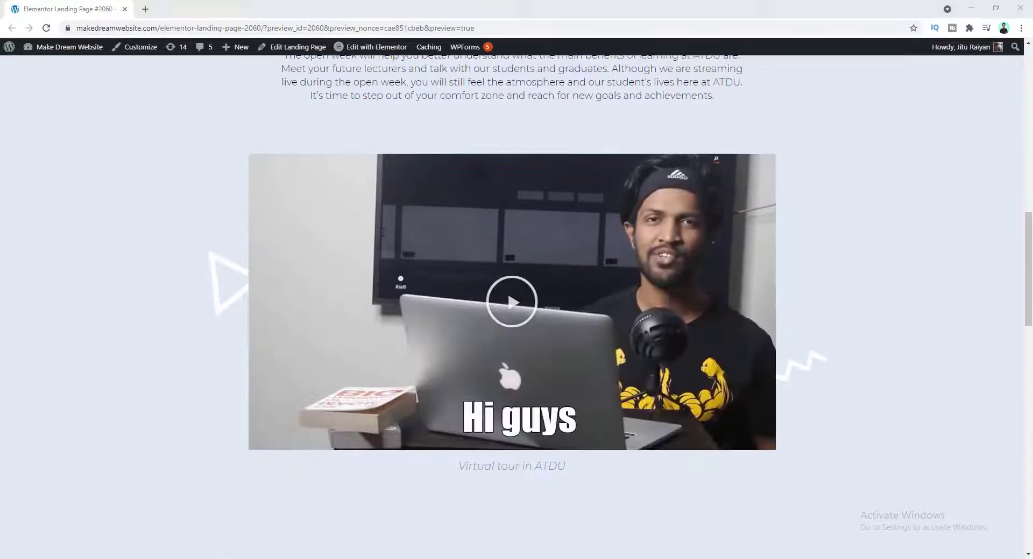
left_click(509, 312)
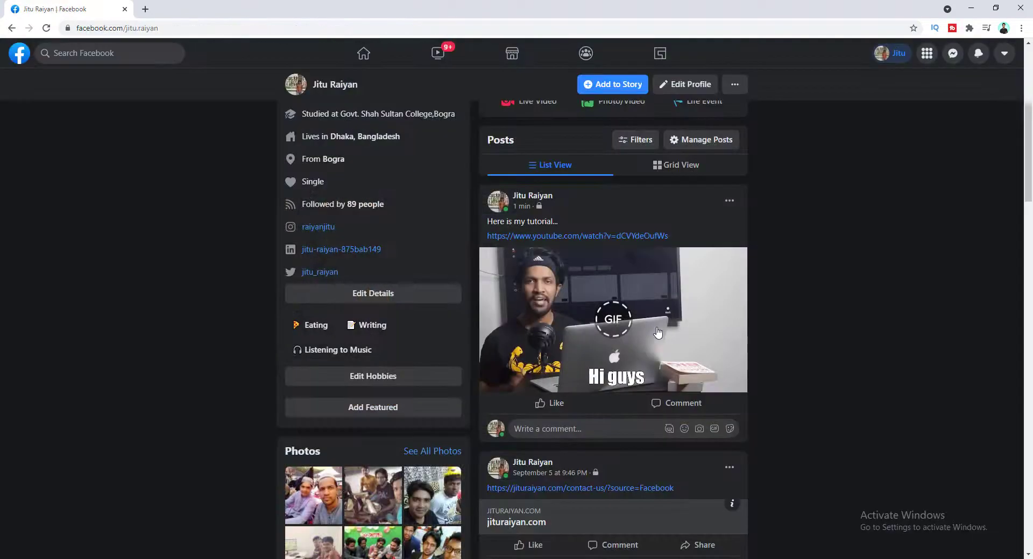
left_click(658, 333)
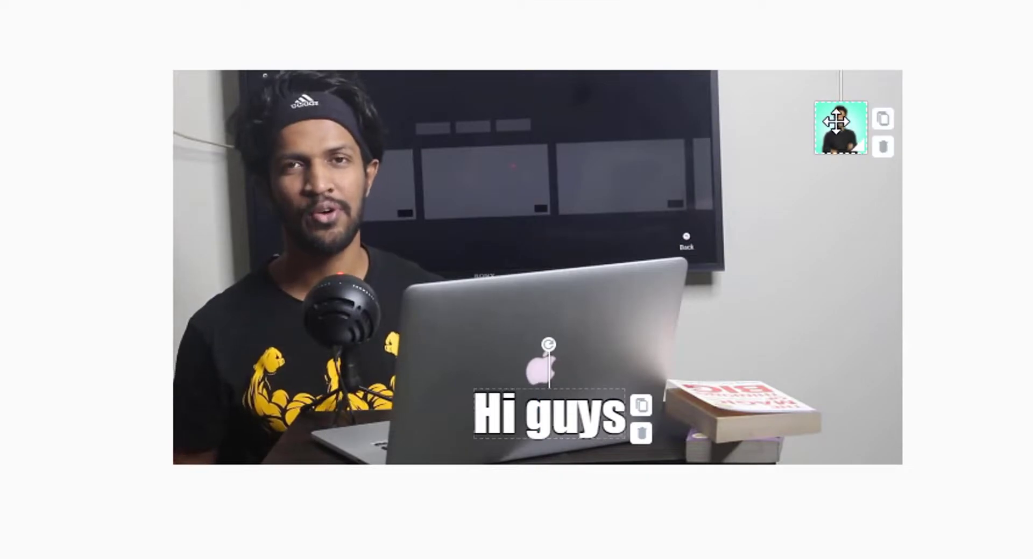
left_click(948, 255)
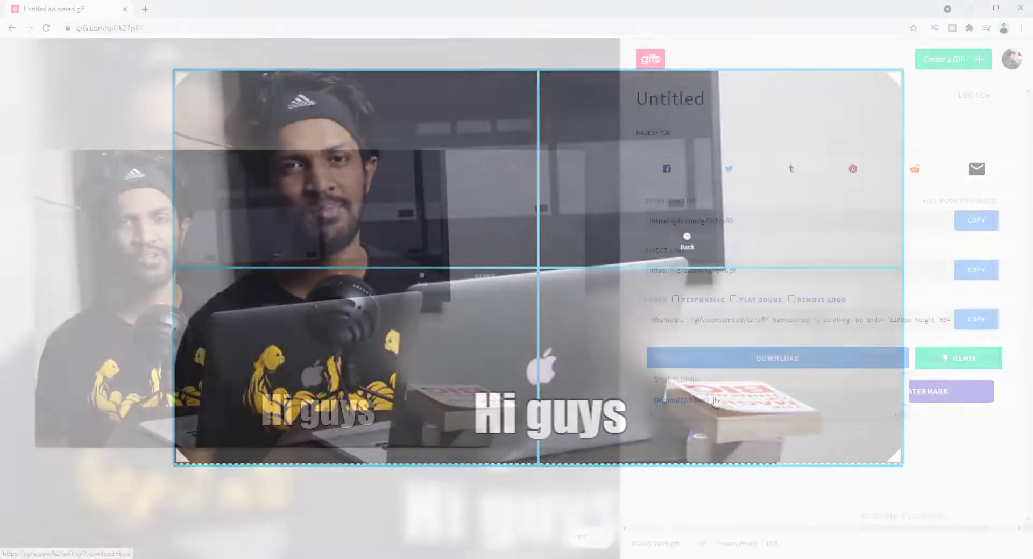
left_click(715, 401)
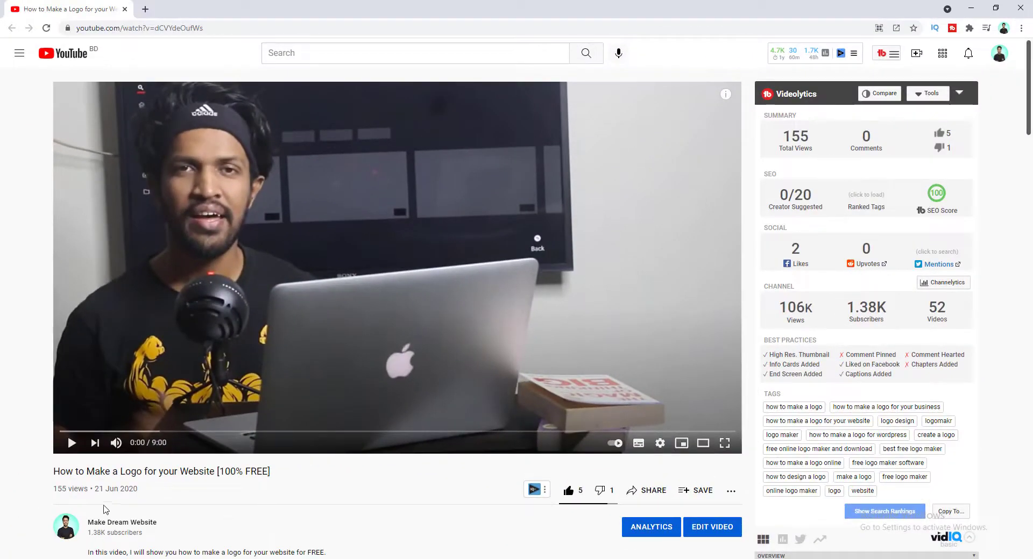
- Play and pause the logo tutorial, then prefix its URL with 'gif' to open it in gifs.com
left_click(182, 282)
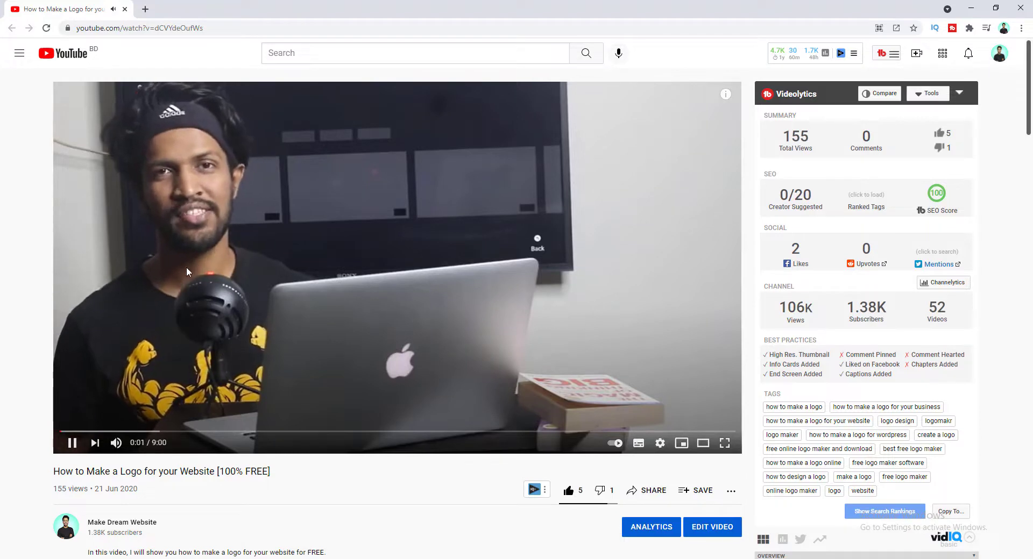
left_click(263, 280)
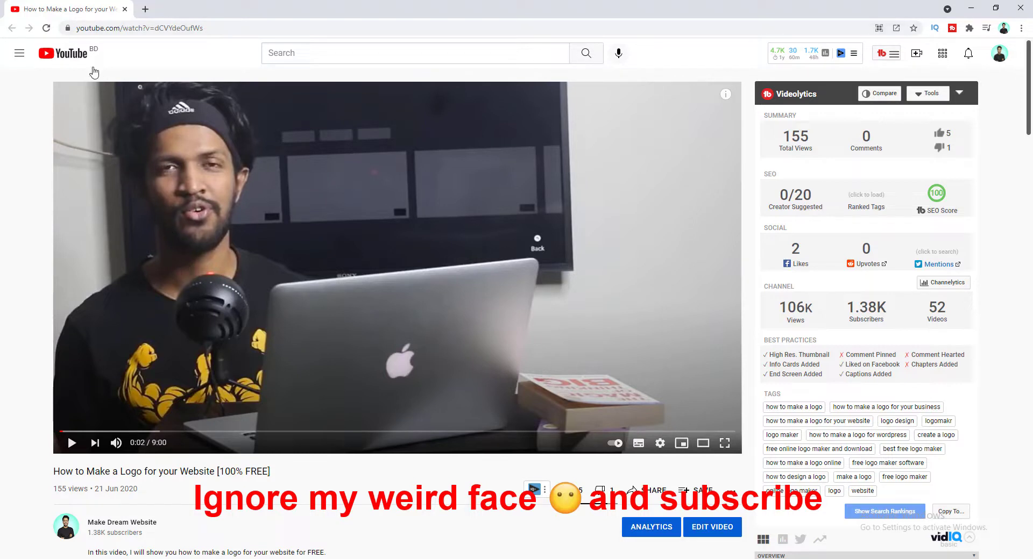
left_click(96, 28)
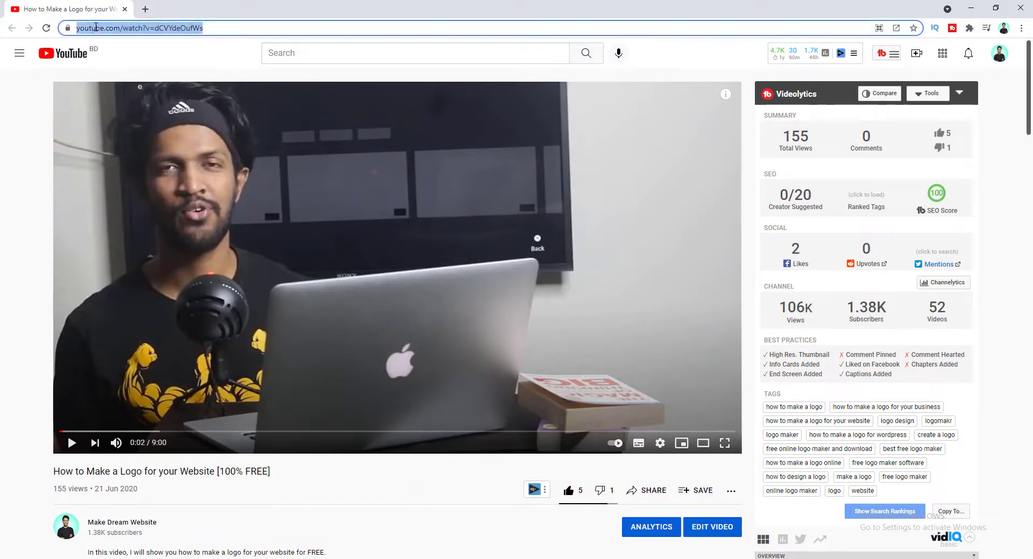
left_click(140, 28)
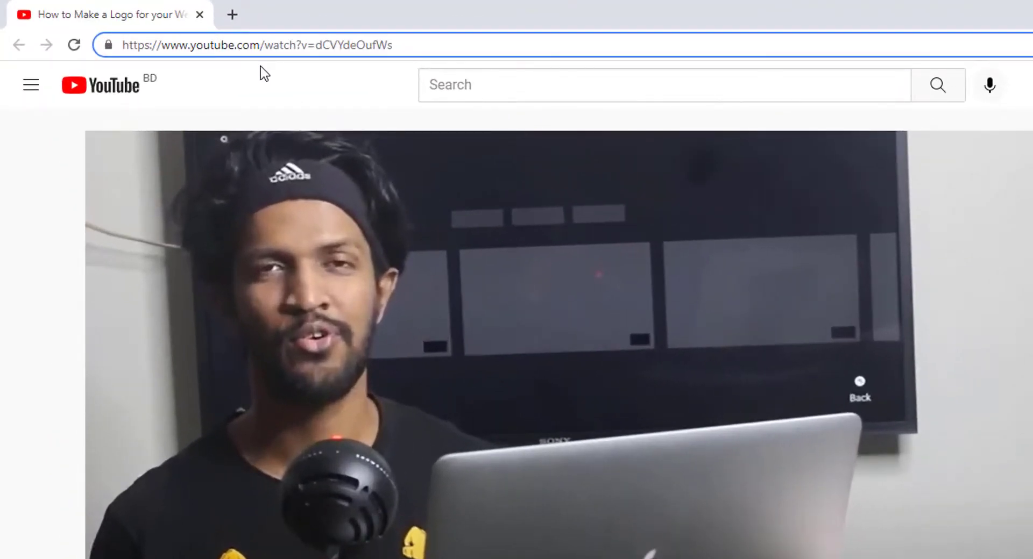
type("gif")
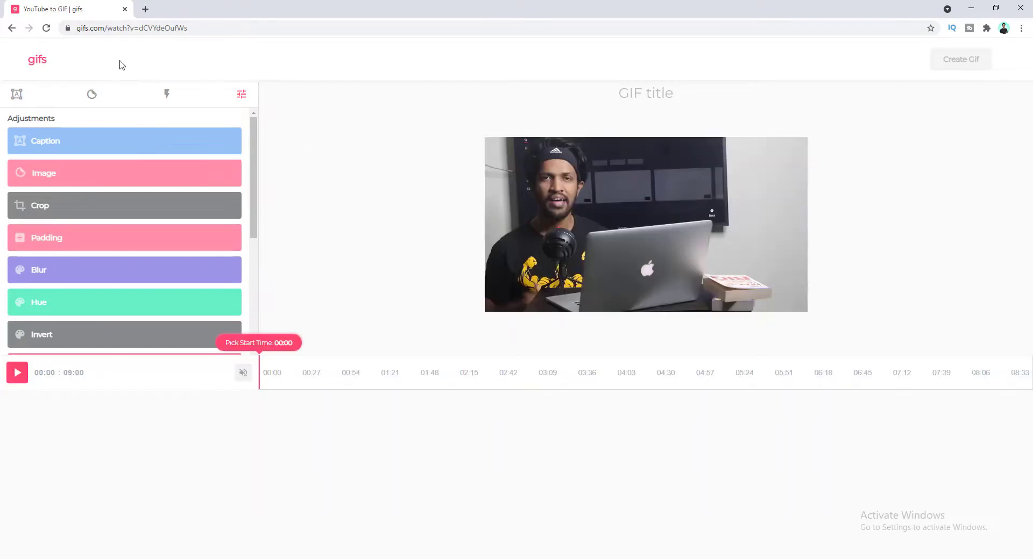
- Create a three-second clip on the timeline and slide its start to about 01:38
mouse_move(352, 344)
left_mouse_down()
mouse_move(288, 394)
mouse_move(314, 403)
mouse_move(344, 383)
left_mouse_up()
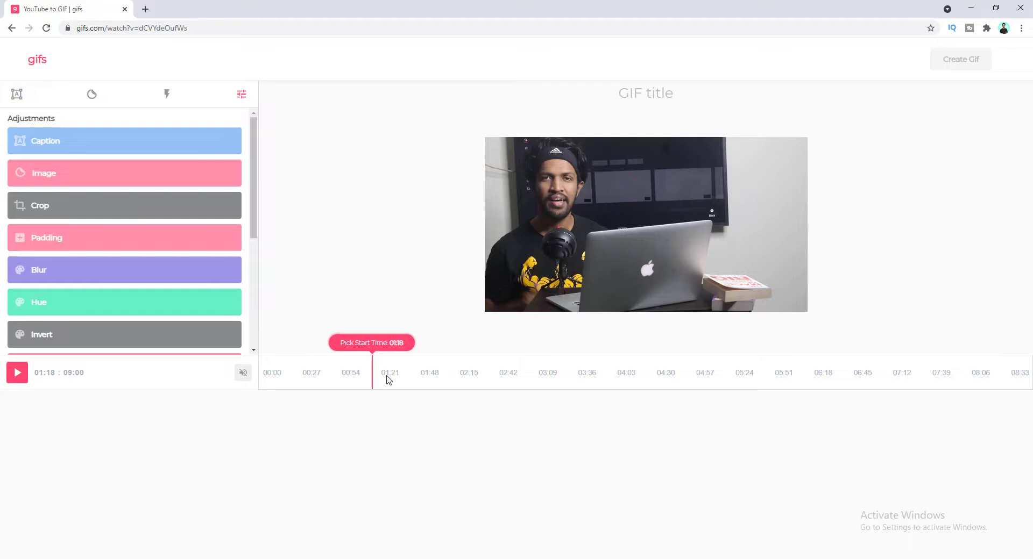
left_click(413, 377)
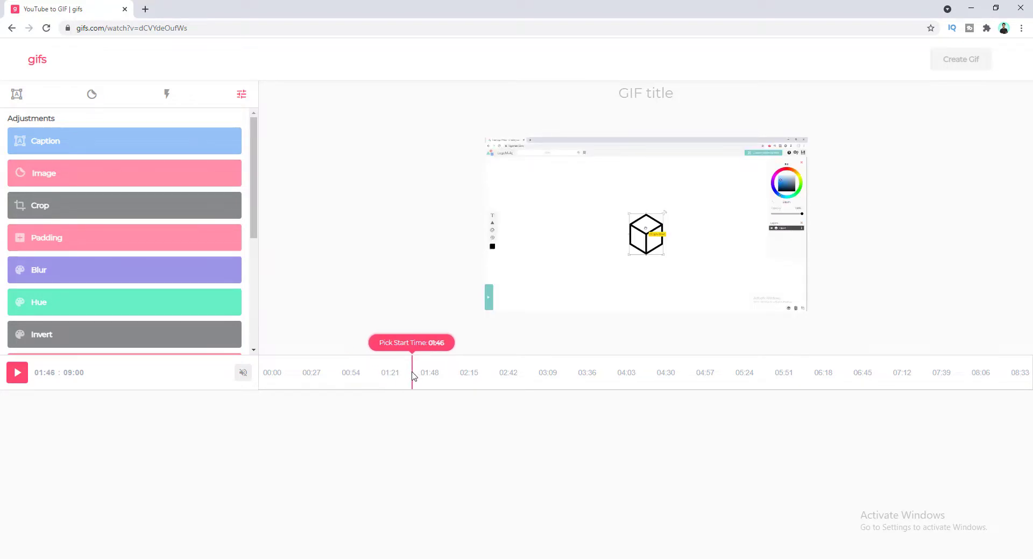
left_click(413, 376)
left_click_drag(639, 375, 126, 364)
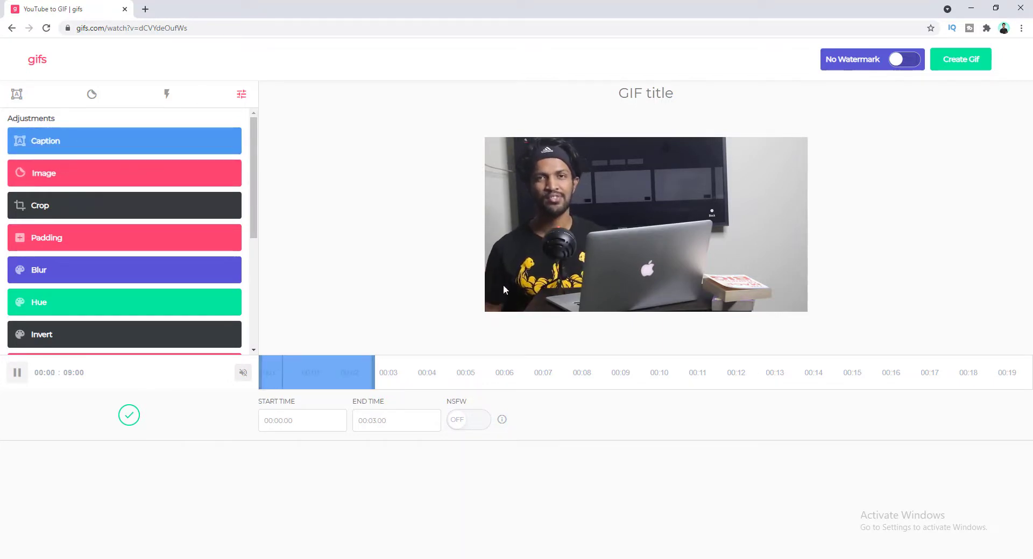
- Replace the placeholder caption with 'Hi guys' and snap it to the centre near the bottom
left_click(82, 144)
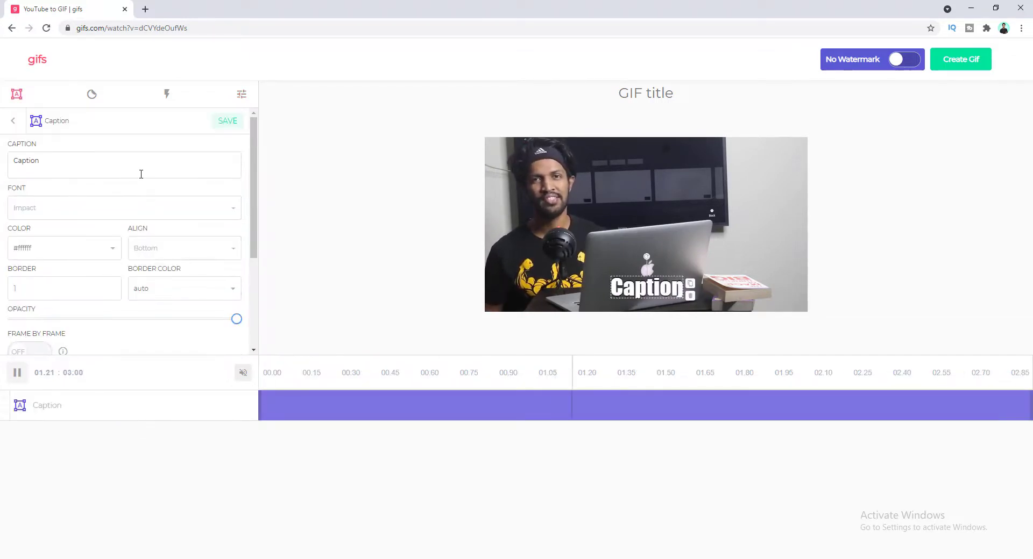
left_click(635, 287)
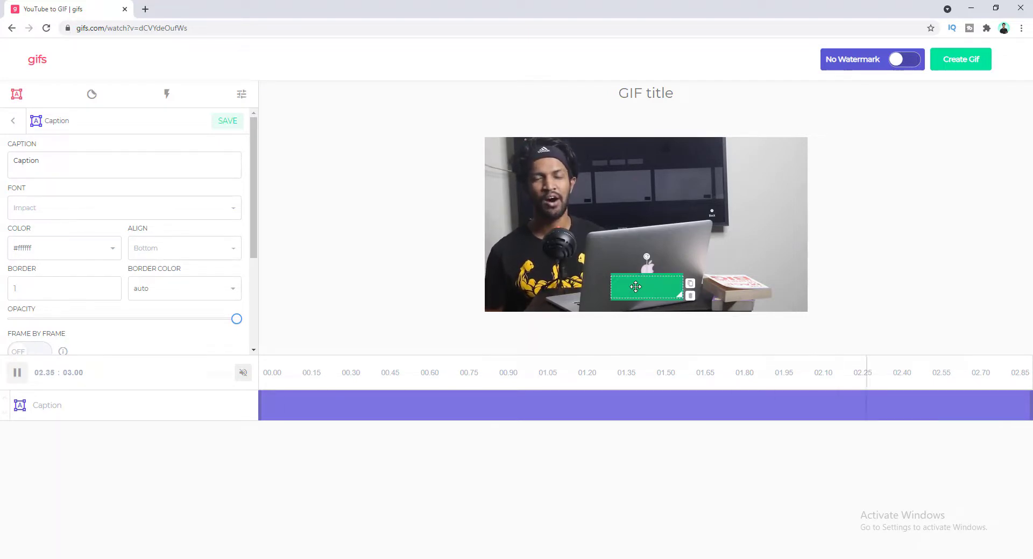
type("Hi gu")
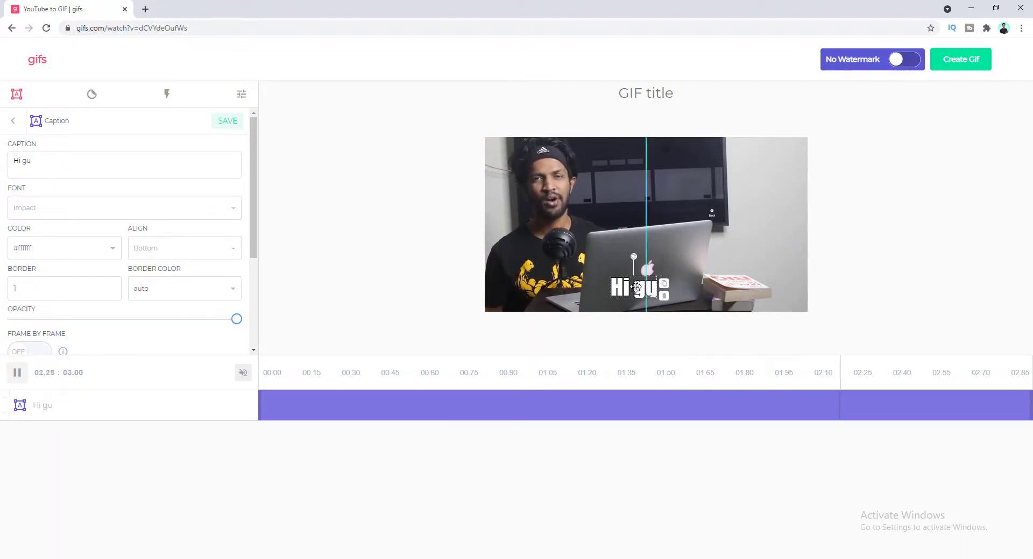
type("ys")
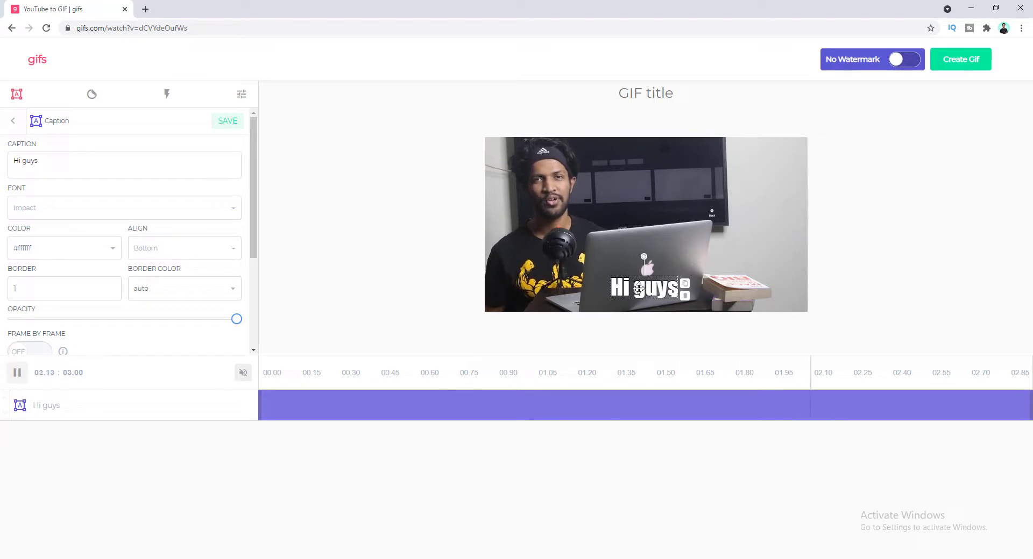
left_click(638, 289)
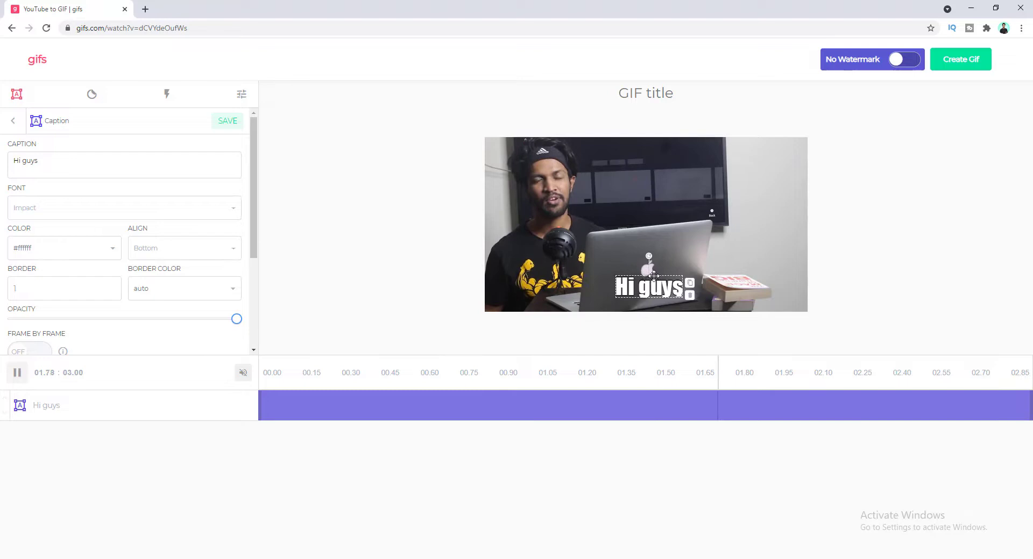
left_click_drag(655, 287, 653, 277)
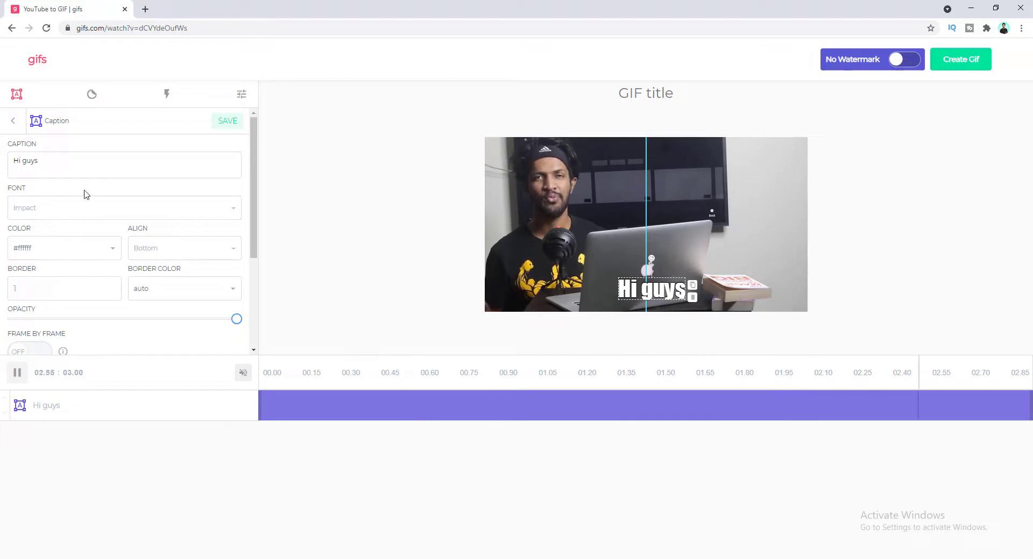
scroll(156, 268, "down", 3)
scroll(141, 233, "up", 1)
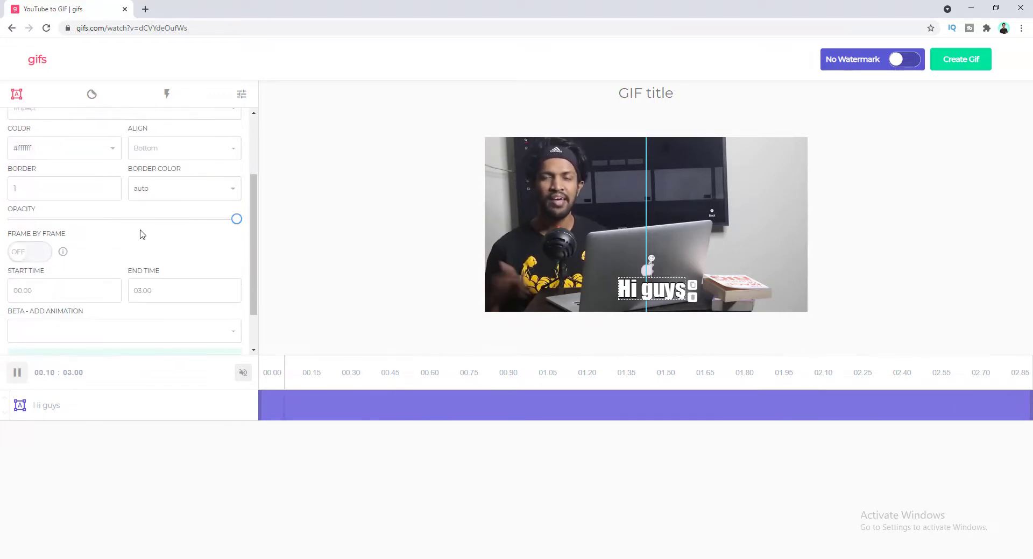
scroll(159, 281, "down", 1)
scroll(106, 272, "up", 2)
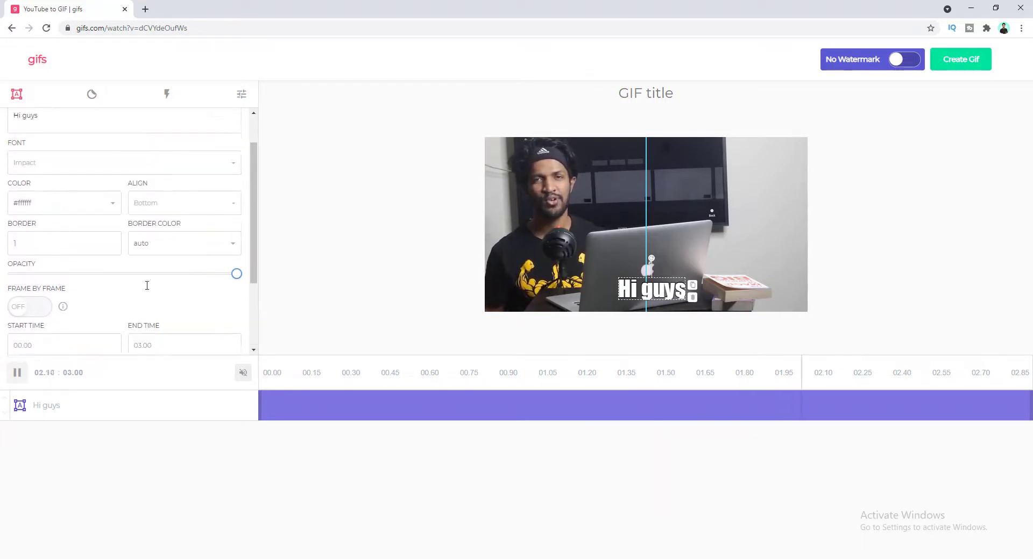
scroll(147, 286, "down", 2)
- Save the caption, try an image sticker without uploading a file, move it top-right, then delete it
left_click(153, 310)
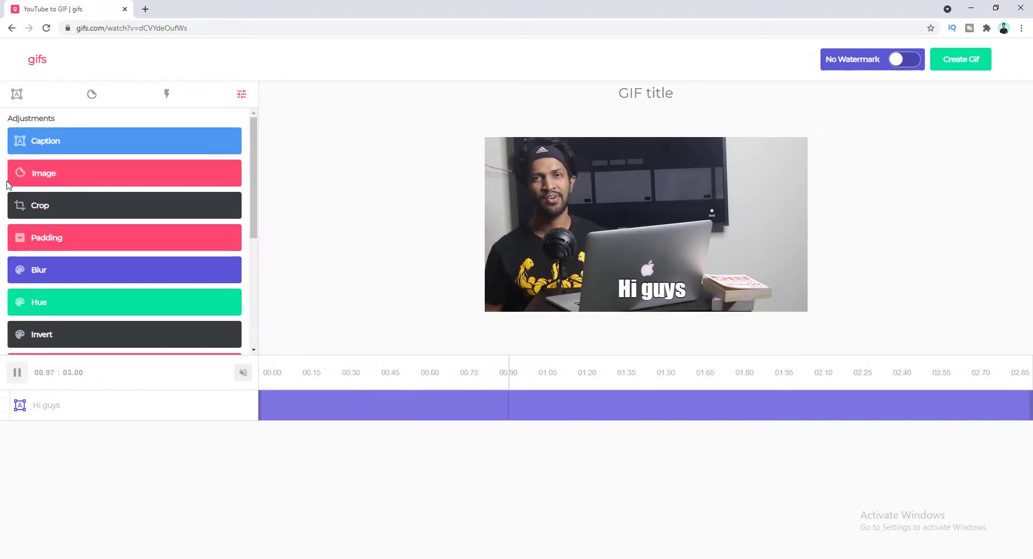
left_click(81, 177)
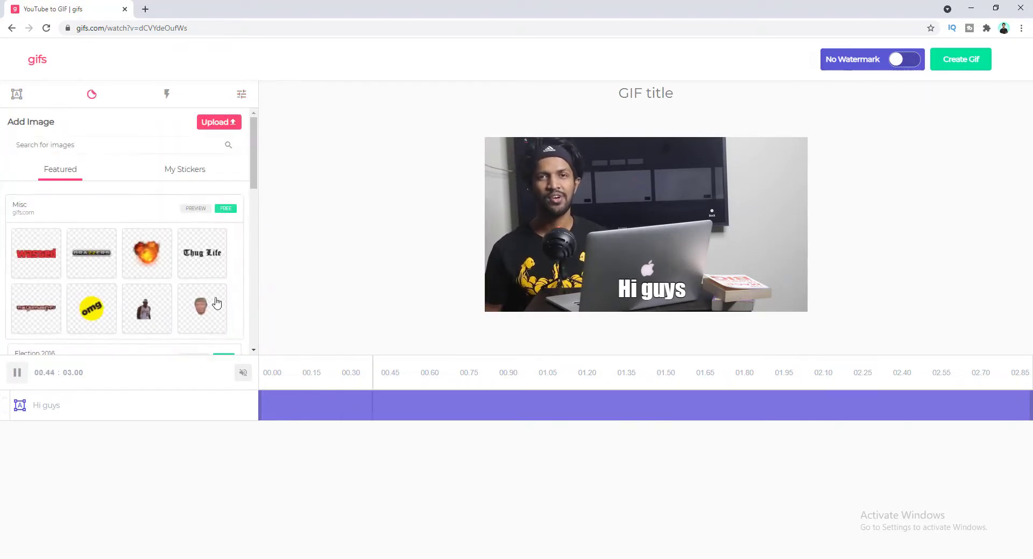
scroll(145, 295, "down", 5)
scroll(144, 294, "up", 5)
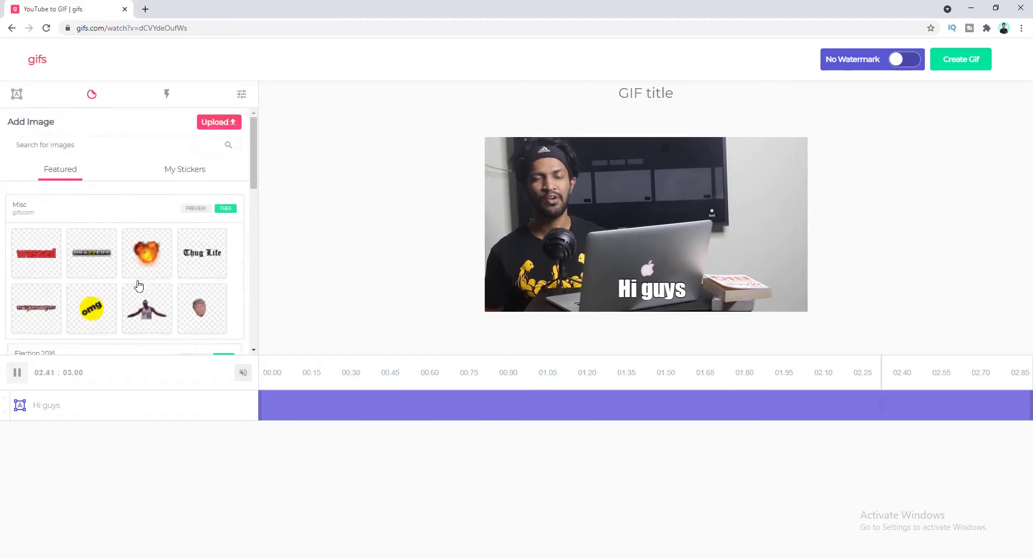
left_click(211, 126)
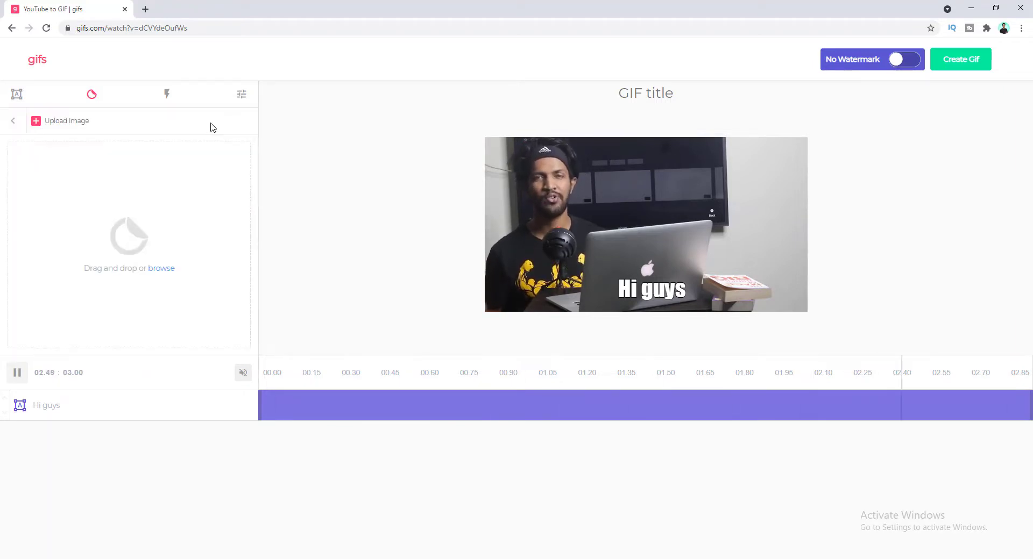
left_click(157, 269)
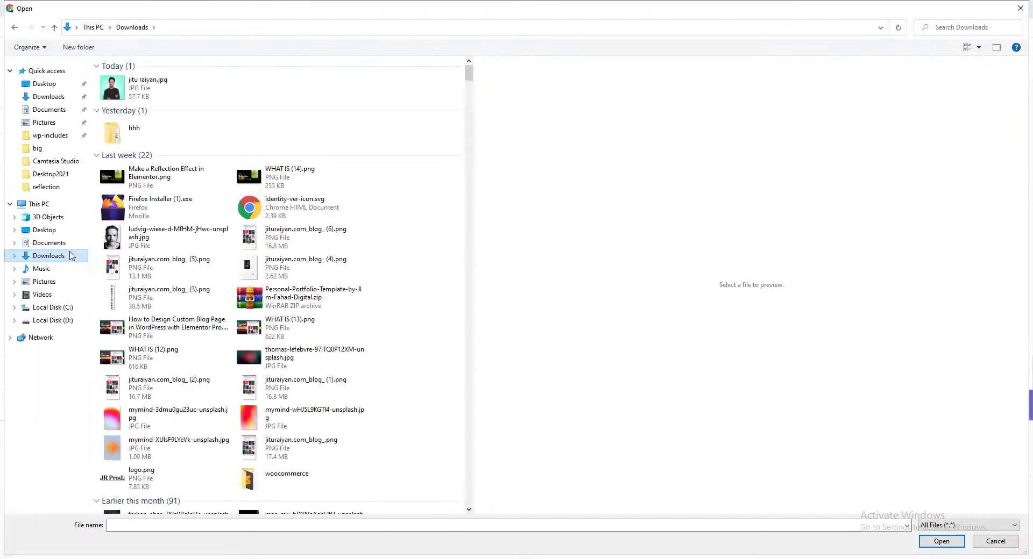
key("Escape")
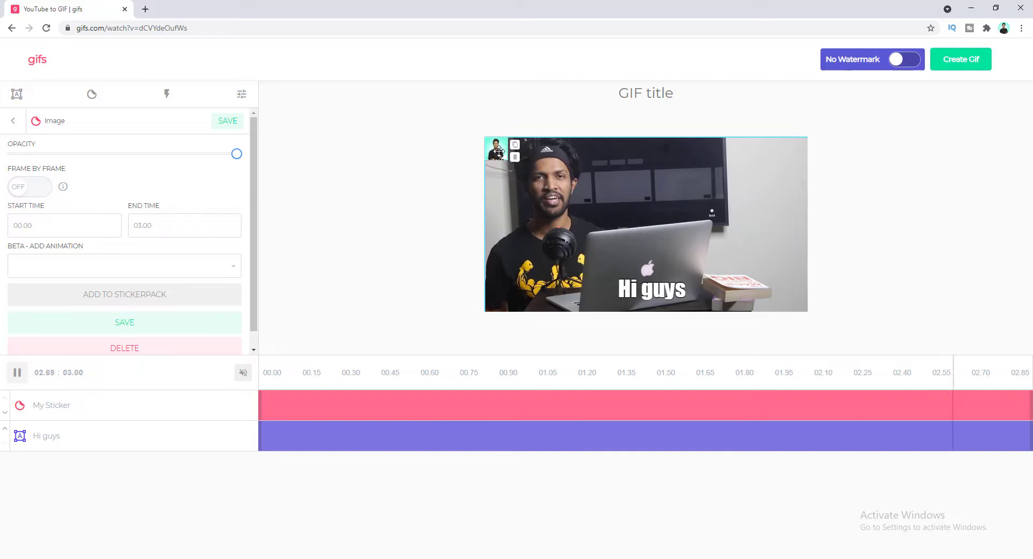
left_click_drag(569, 157, 757, 171)
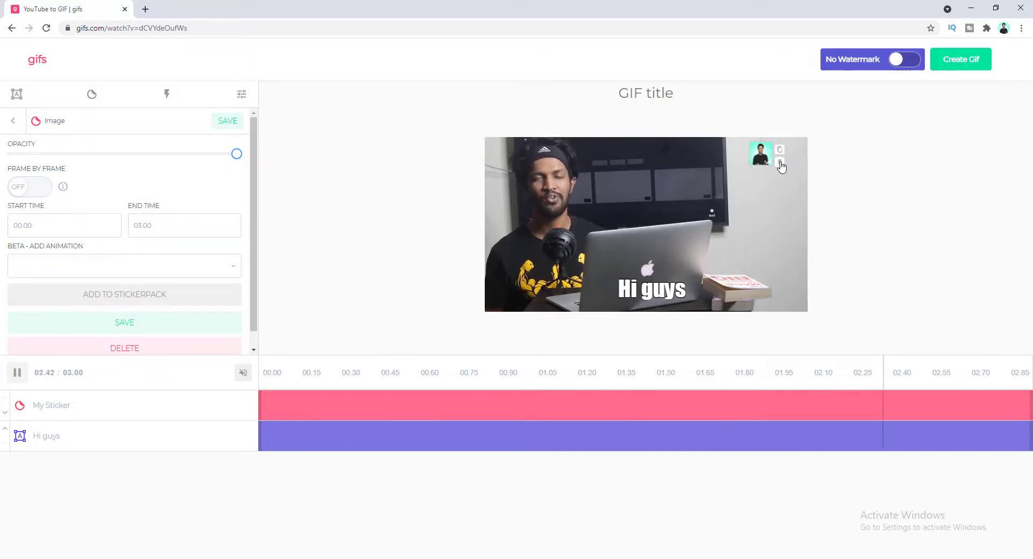
left_click(779, 163)
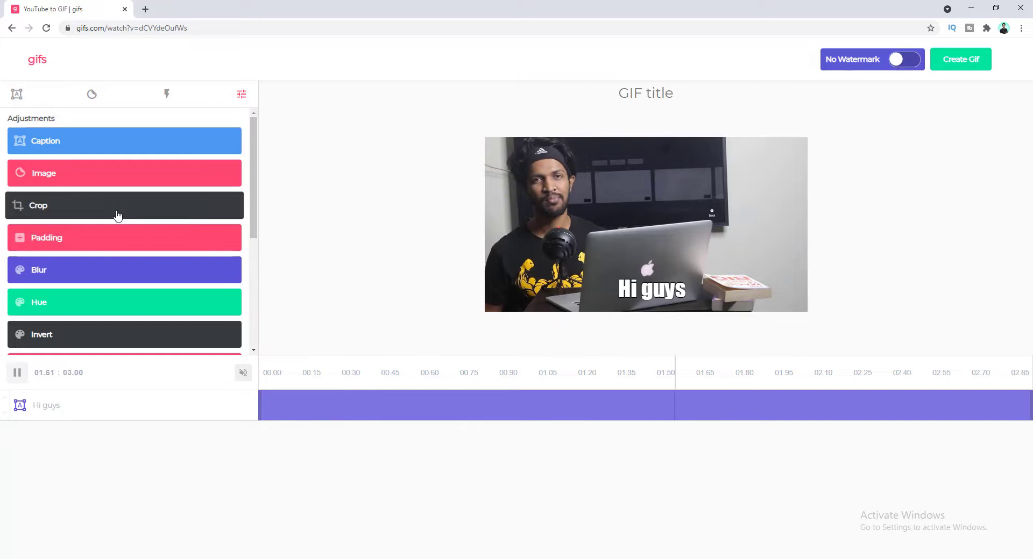
scroll(119, 213, "down", 1)
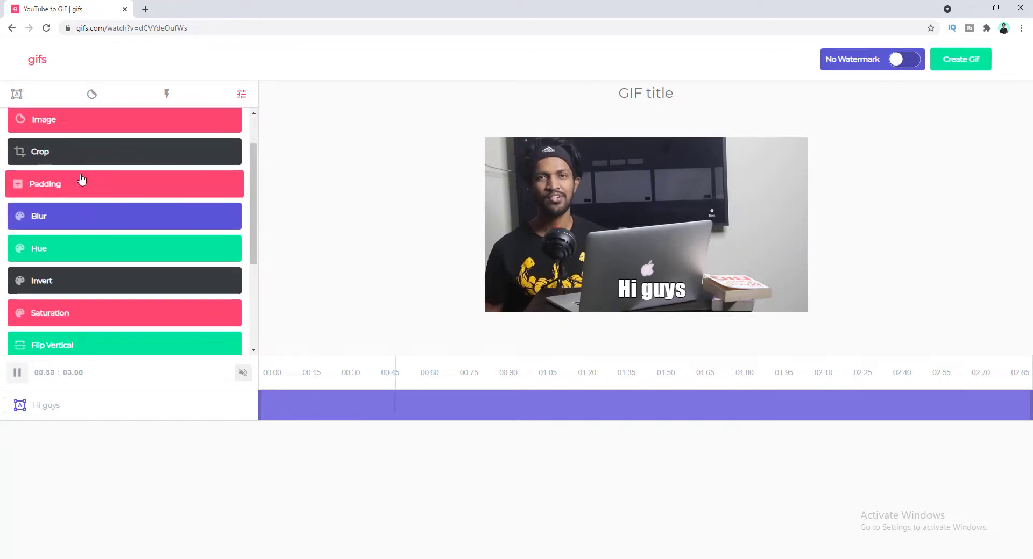
left_click(106, 194)
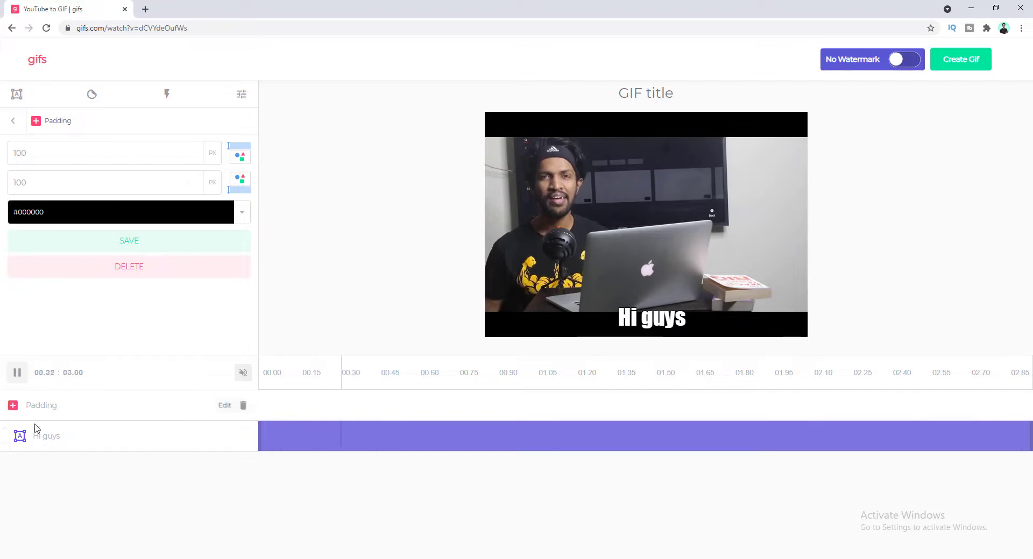
left_click(243, 407)
scroll(74, 263, "down", 1)
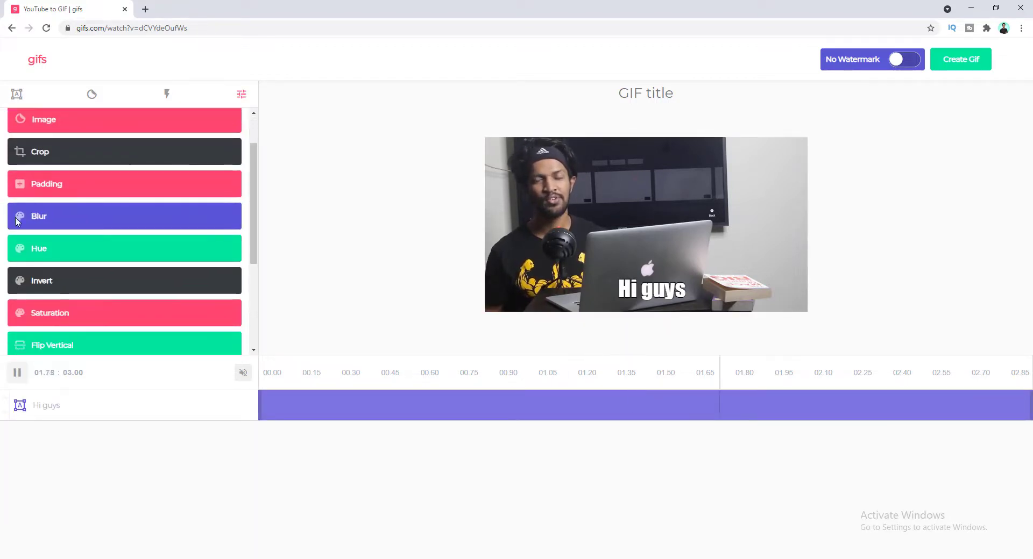
scroll(59, 231, "down", 1)
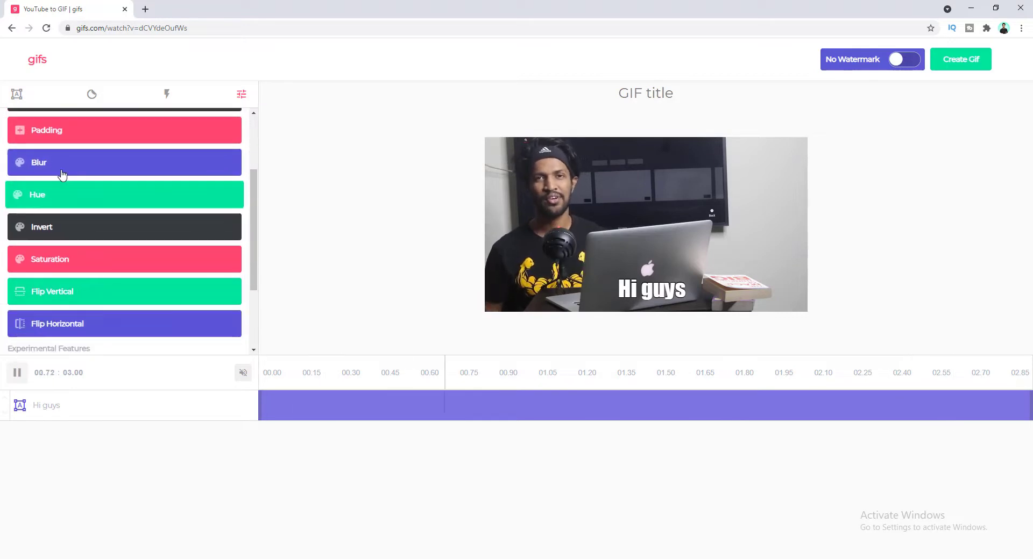
left_click(82, 171)
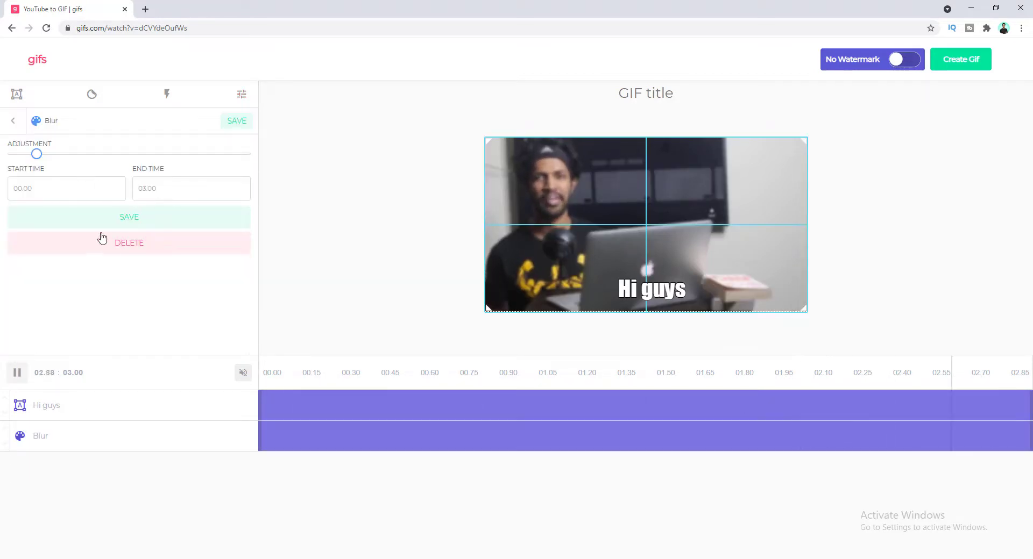
left_click_drag(36, 154, 82, 180)
- Remove the blur effect and save a horizontal-only flip of the clip
left_click(127, 251)
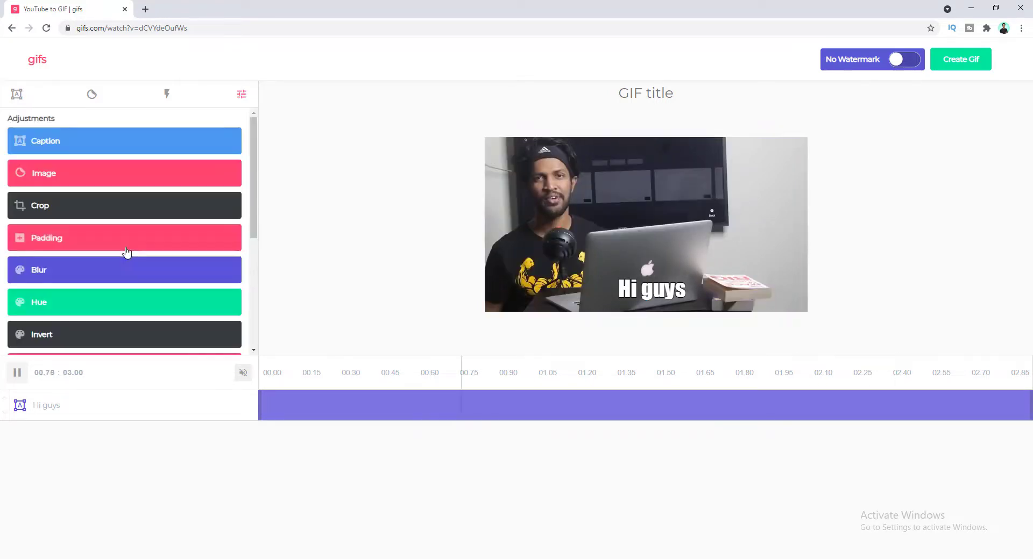
scroll(124, 260, "down", 2)
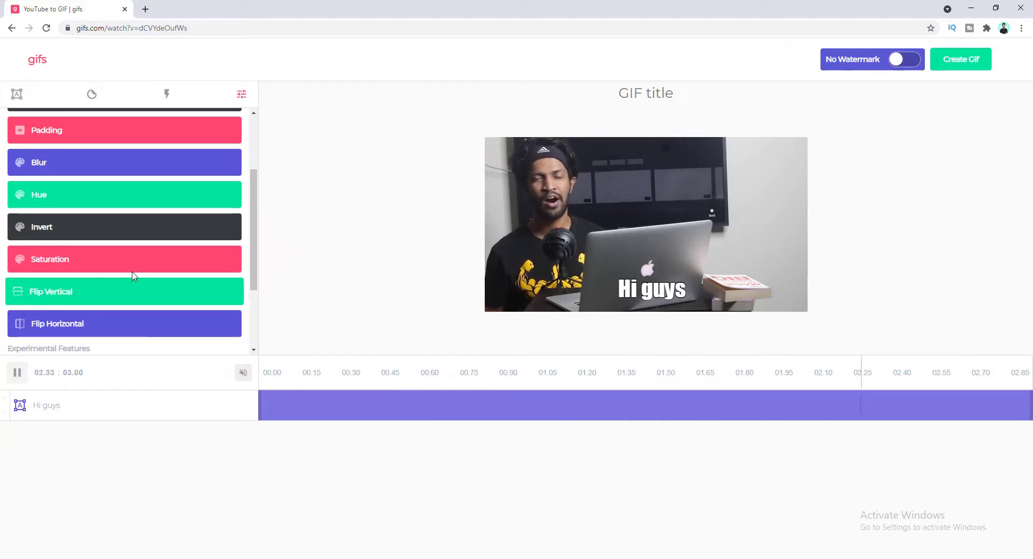
scroll(124, 278, "down", 2)
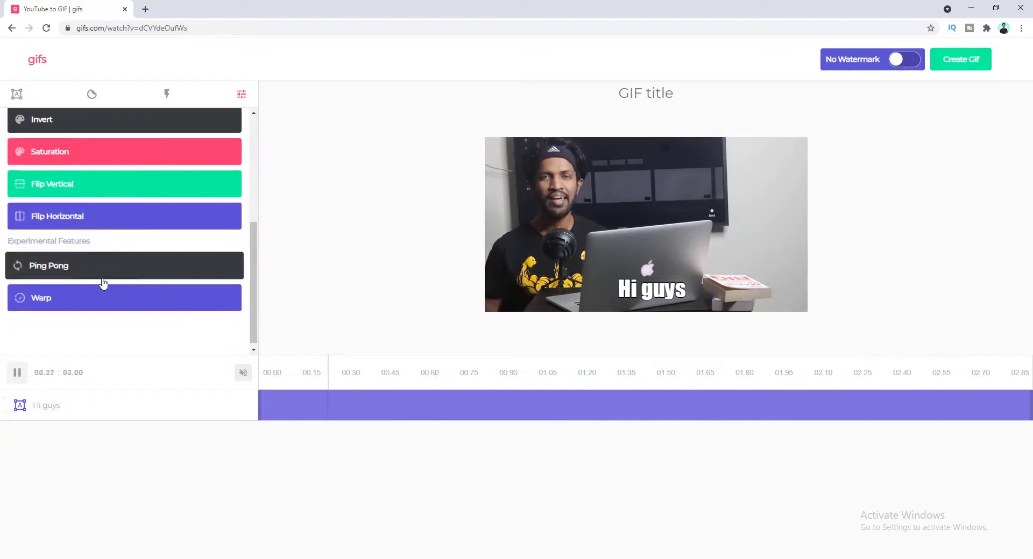
left_click(79, 188)
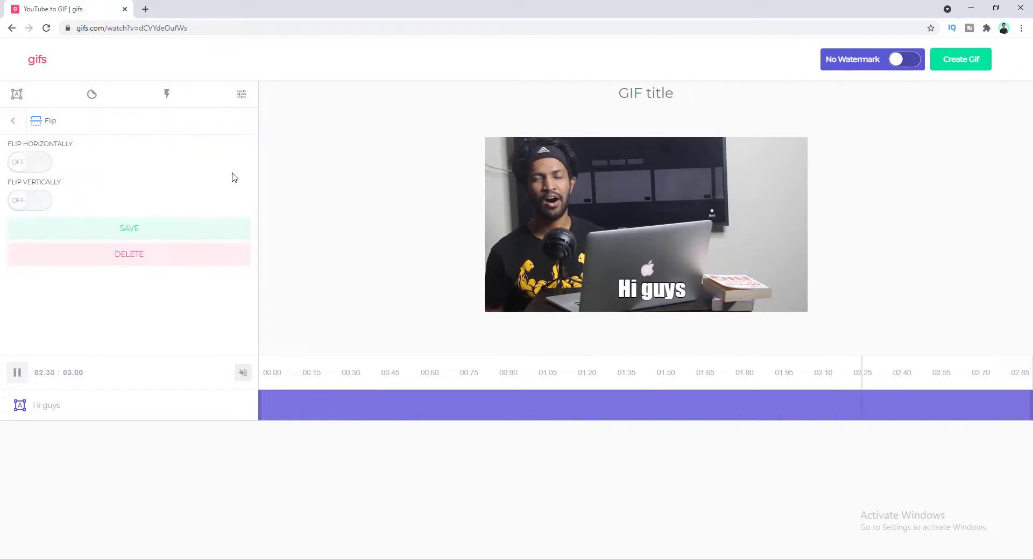
left_click(41, 168)
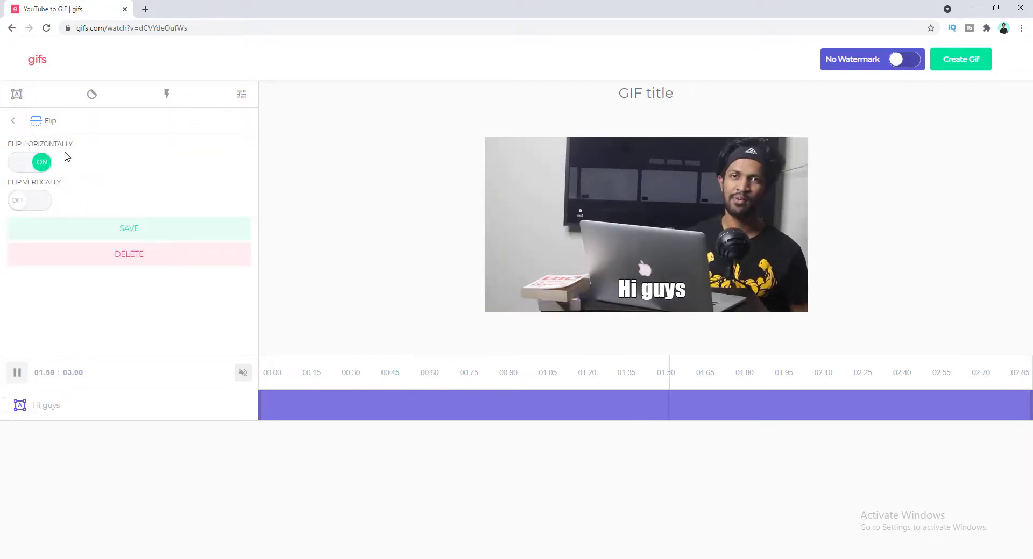
left_click(34, 202)
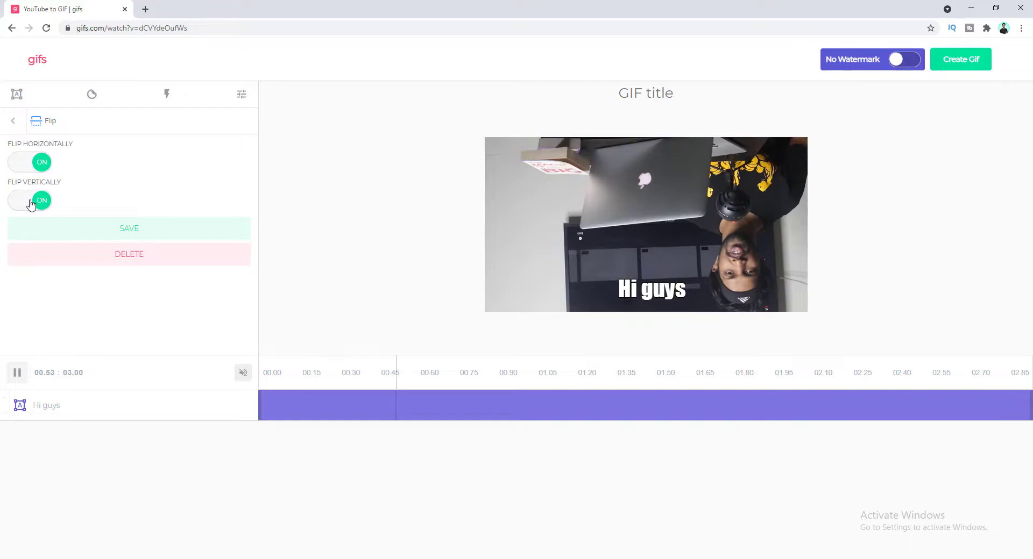
left_click(24, 204)
left_click(150, 231)
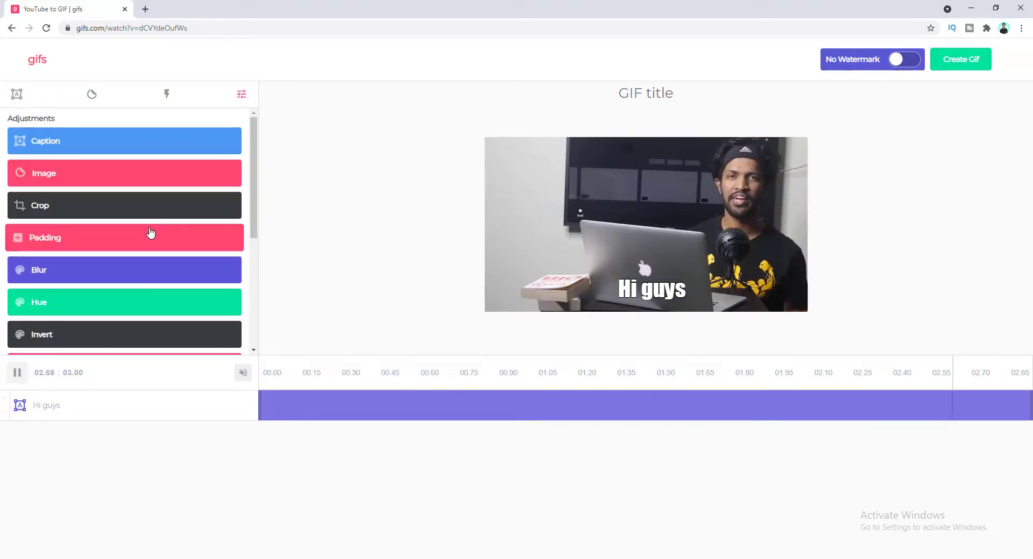
scroll(159, 267, "down", 4)
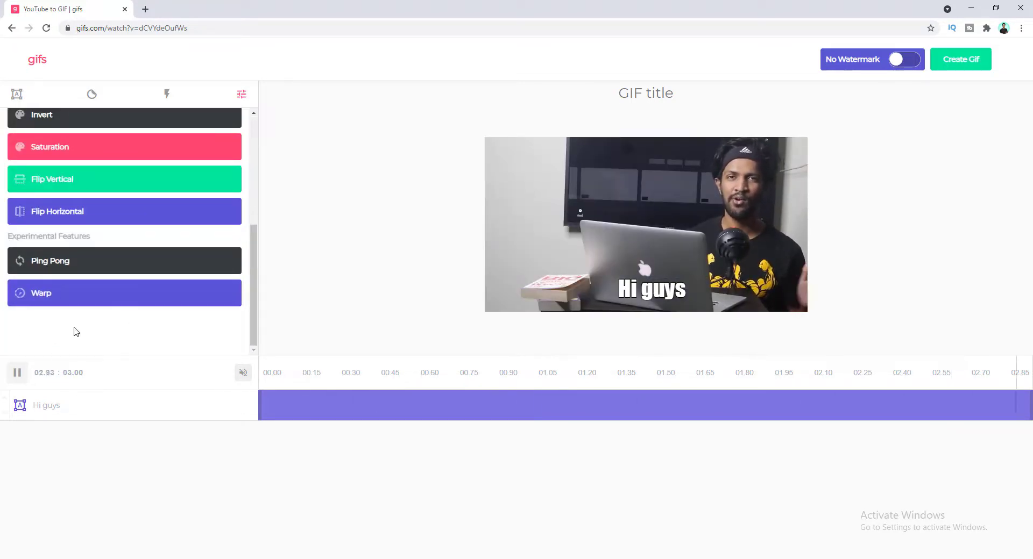
- Create the GIF with no title or tags, dismiss the premium offer, and request Download
left_click(961, 62)
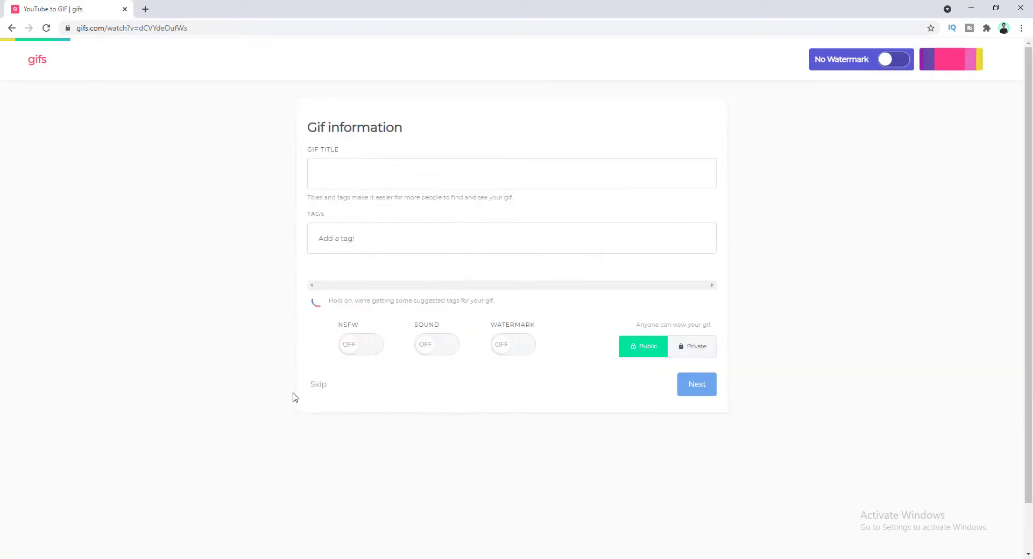
left_click(319, 386)
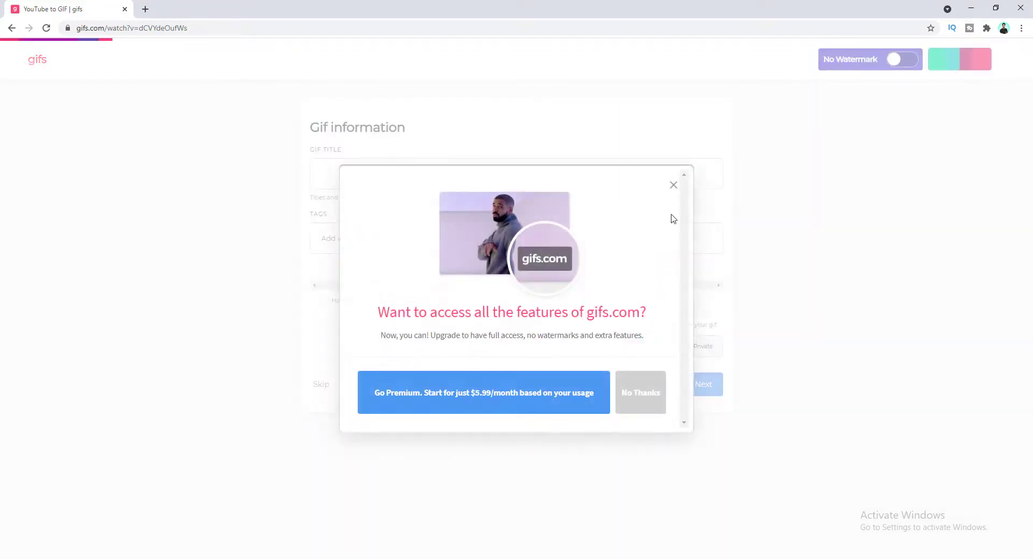
left_click(672, 187)
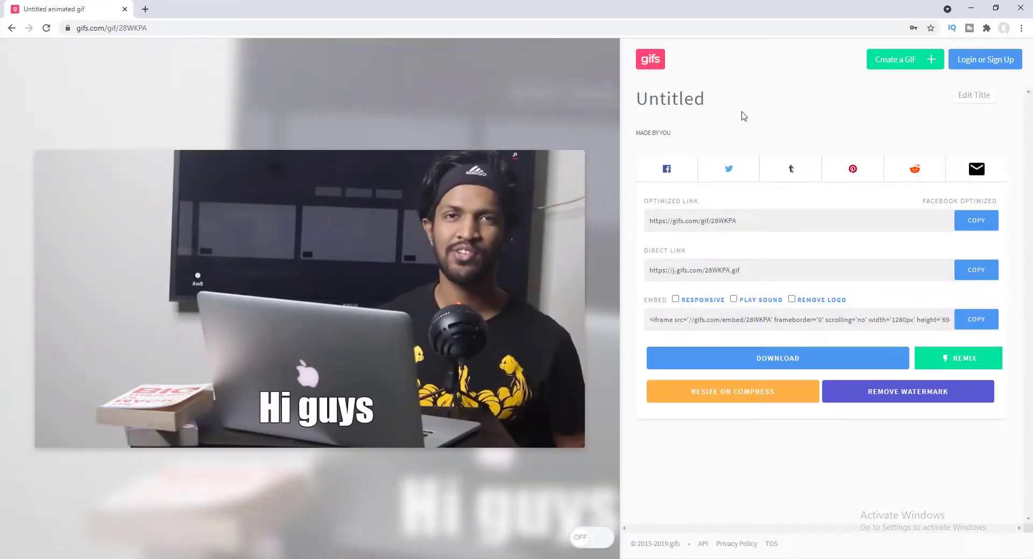
mouse_move(472, 275)
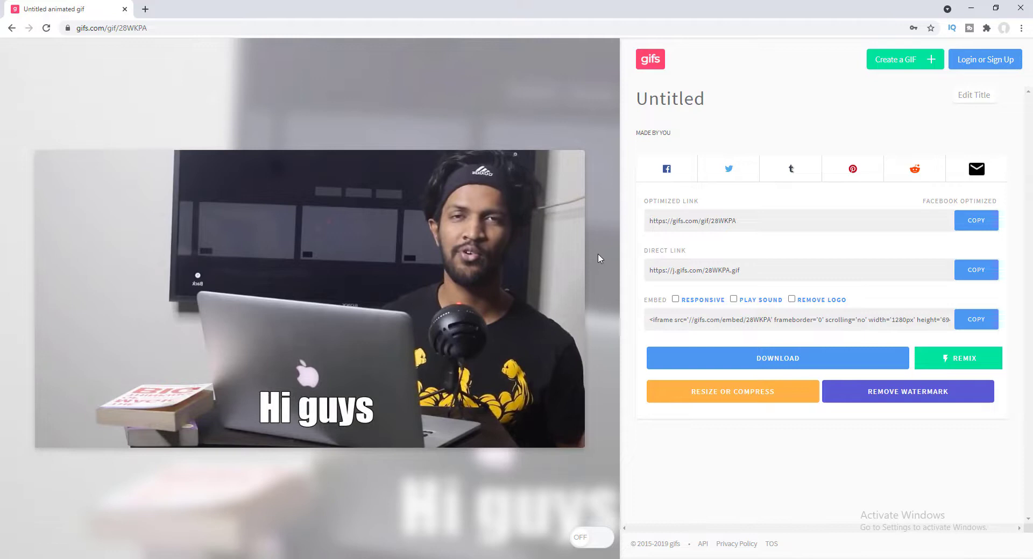
left_click(740, 368)
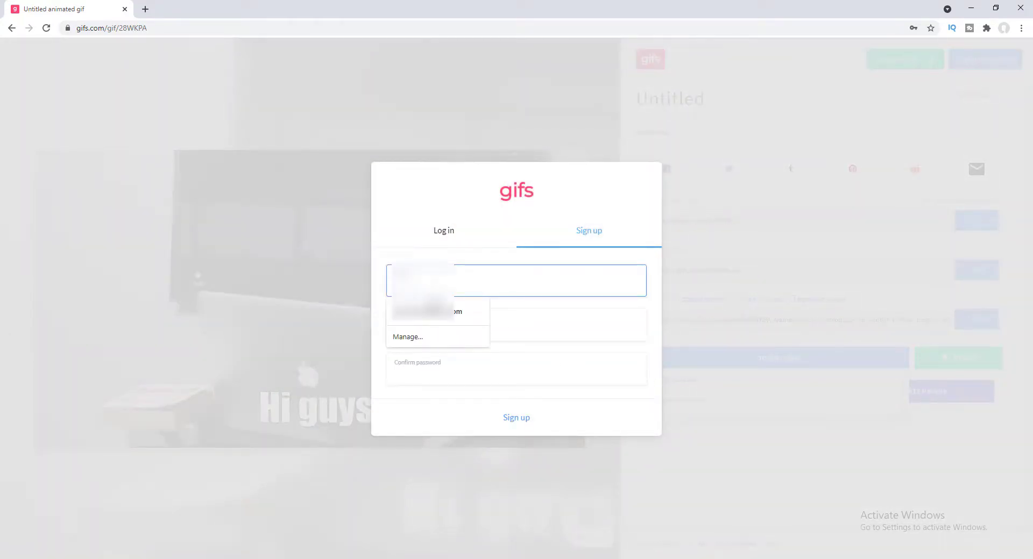
- Sign up with an email address and a confirmed password, finish the survey, and dismiss the upsell
left_click(431, 310)
left_click(437, 333)
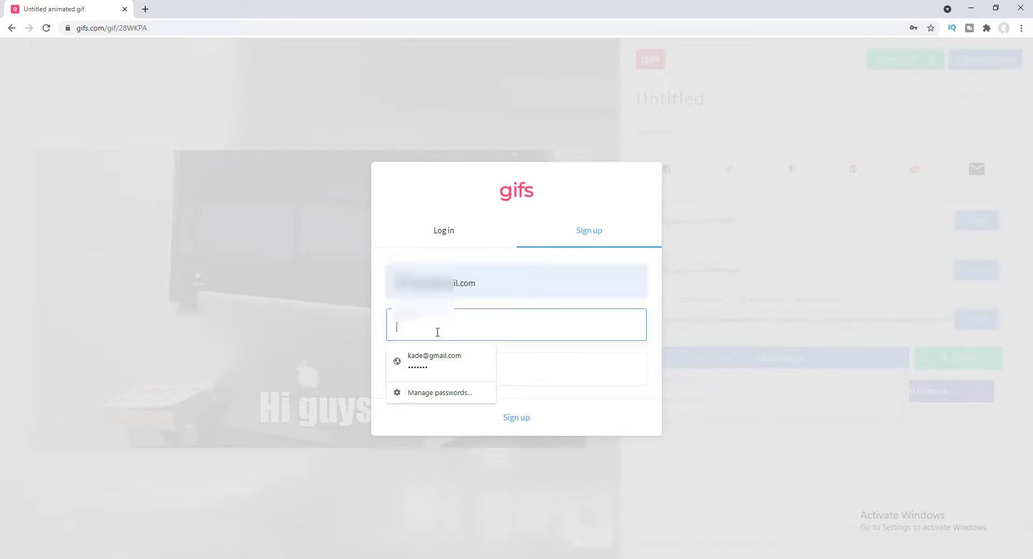
type("••••••")
key("Tab")
type("••")
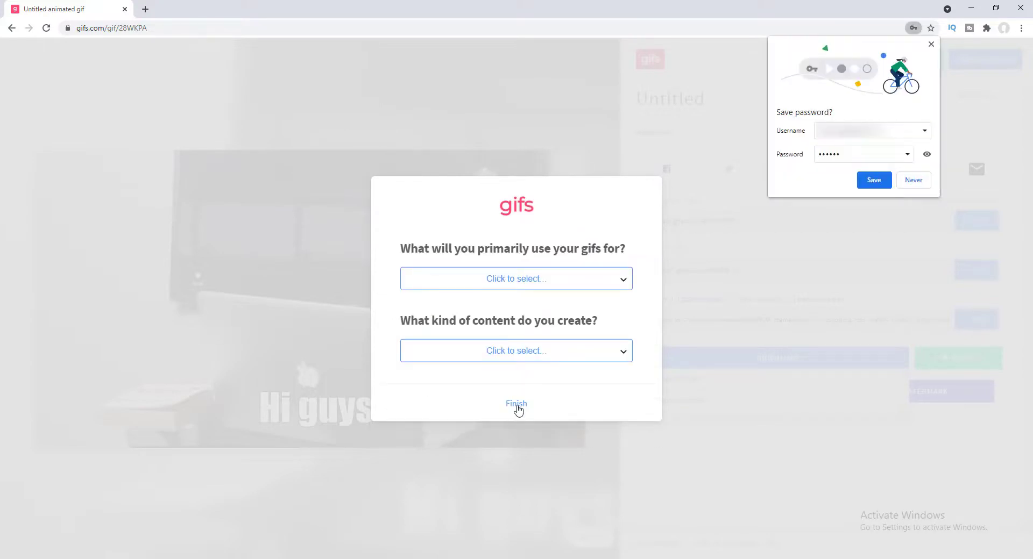
left_click(518, 409)
left_click(672, 189)
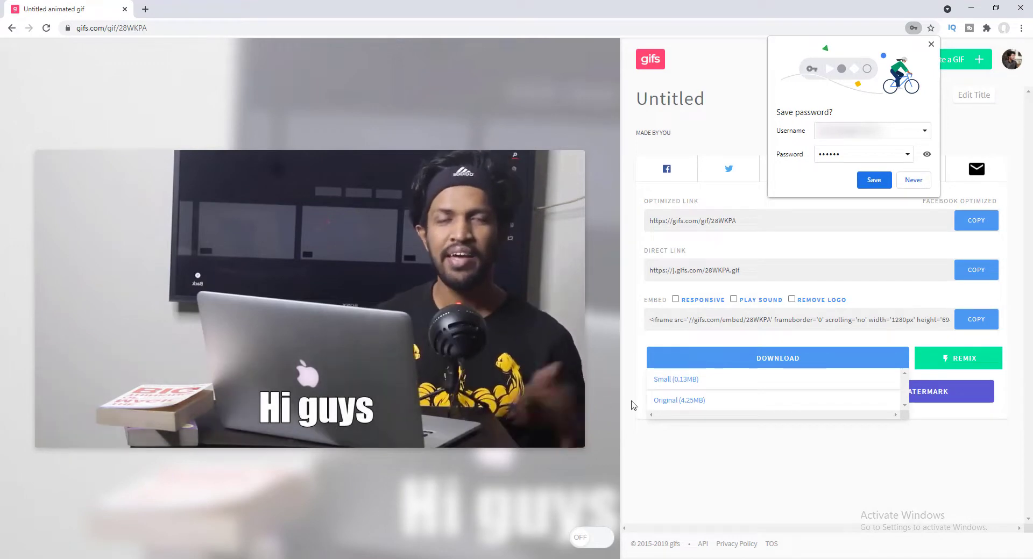
- Download the Original 4.25MB GIF, preview gif.gif from its folder in Photos, then return to Chrome
left_click(687, 403)
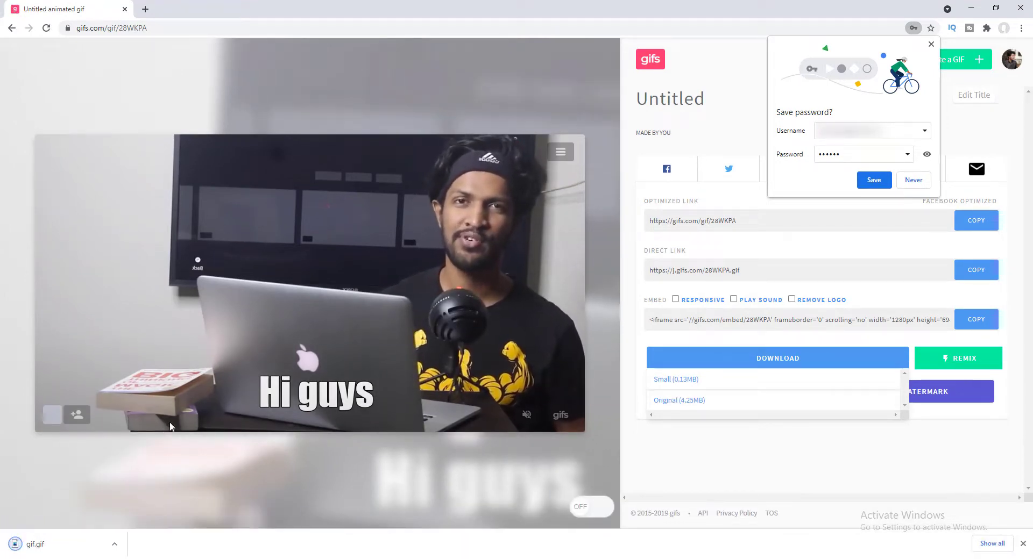
left_click(115, 545)
left_click(132, 505)
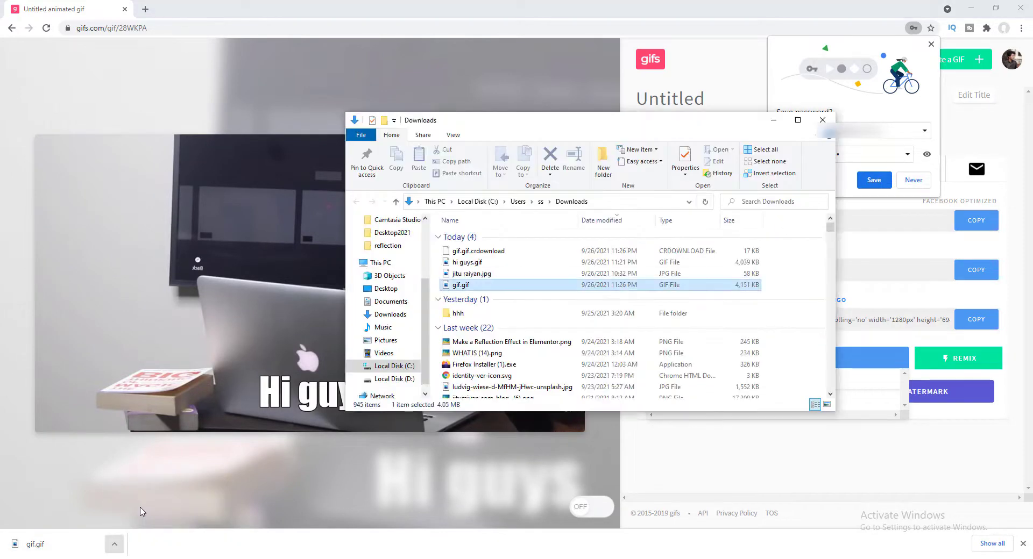
double_click(462, 285)
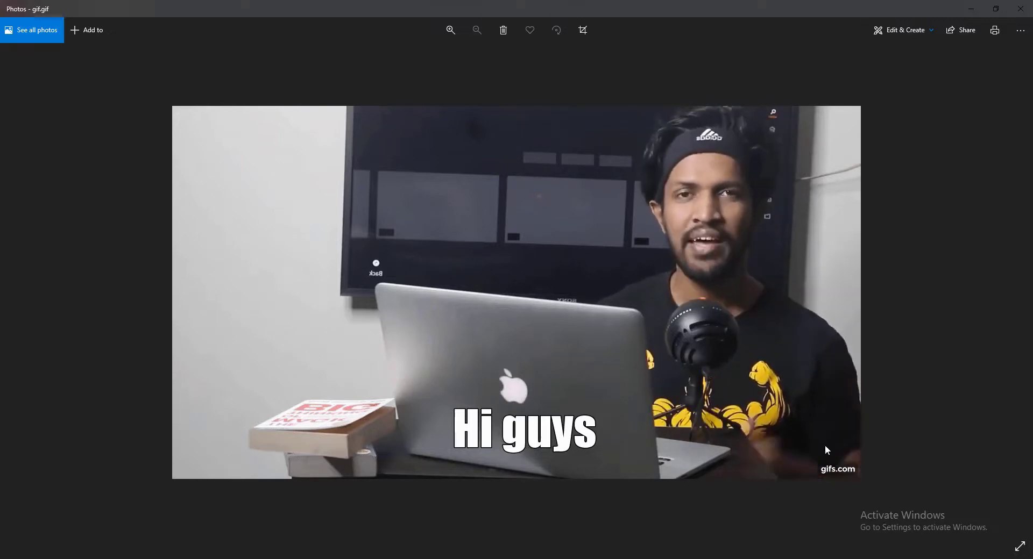
key("alt+F4")
left_click(902, 412)
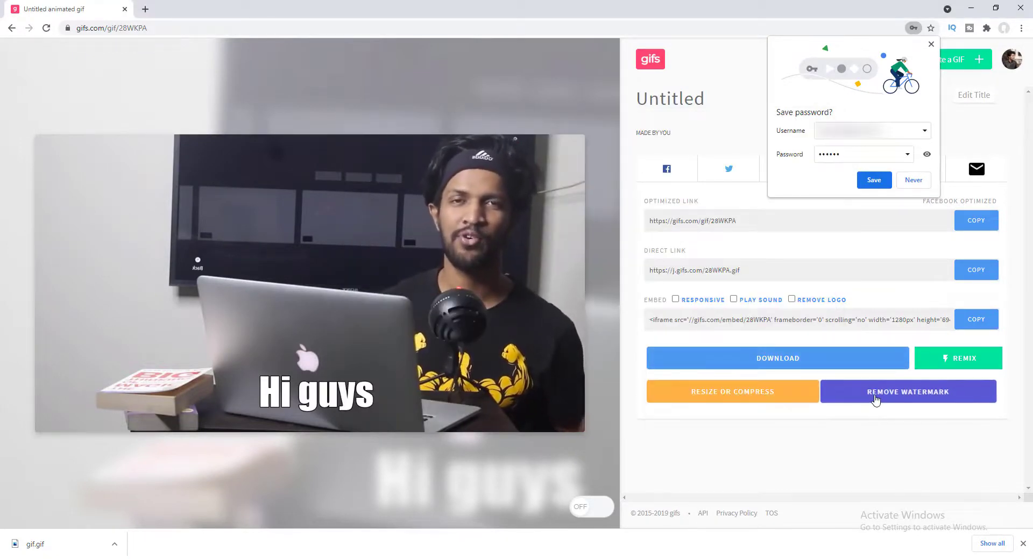
- Open the Remove Watermark premium payment form, then switch to the Downloads folder in File Explorer
left_click(879, 397)
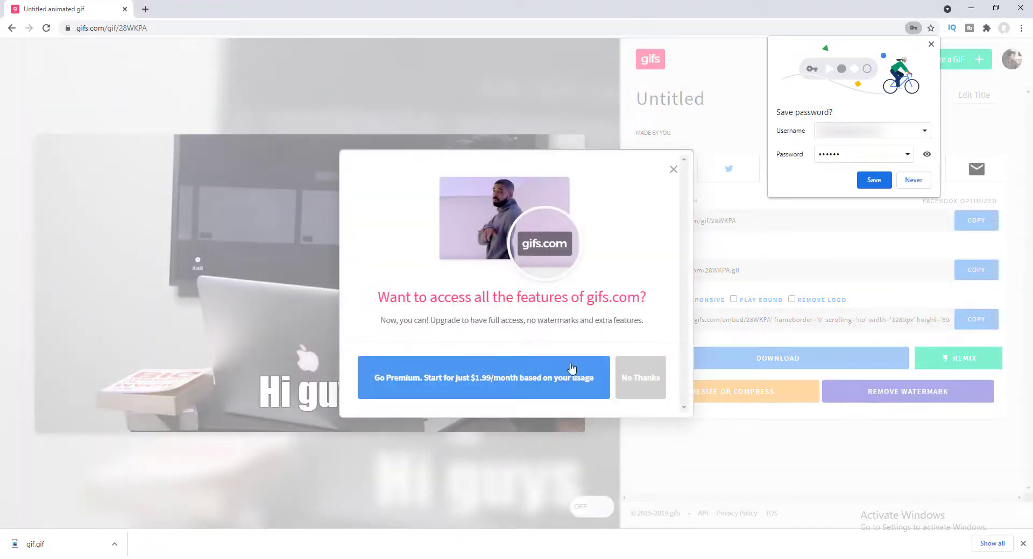
left_click(452, 381)
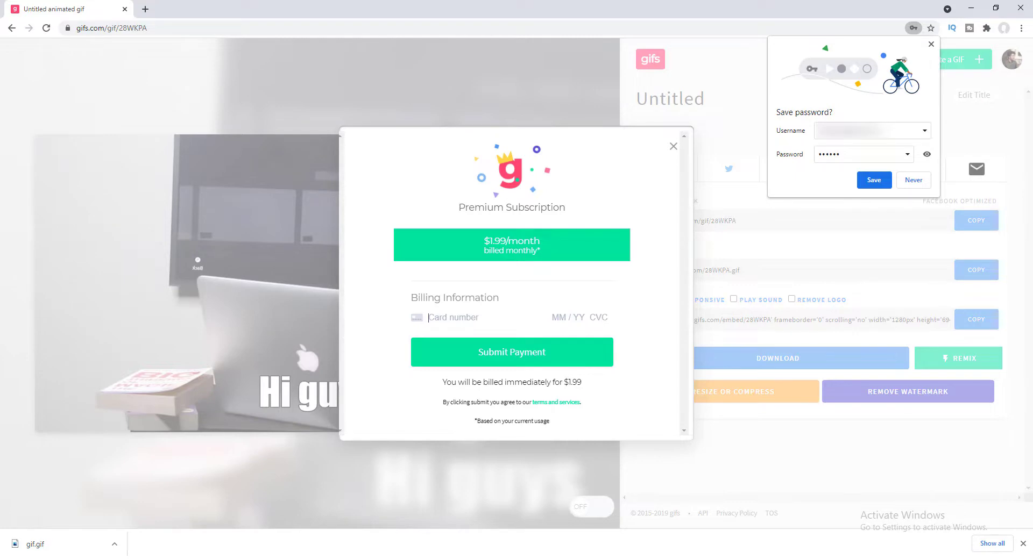
key("alt+Tab")
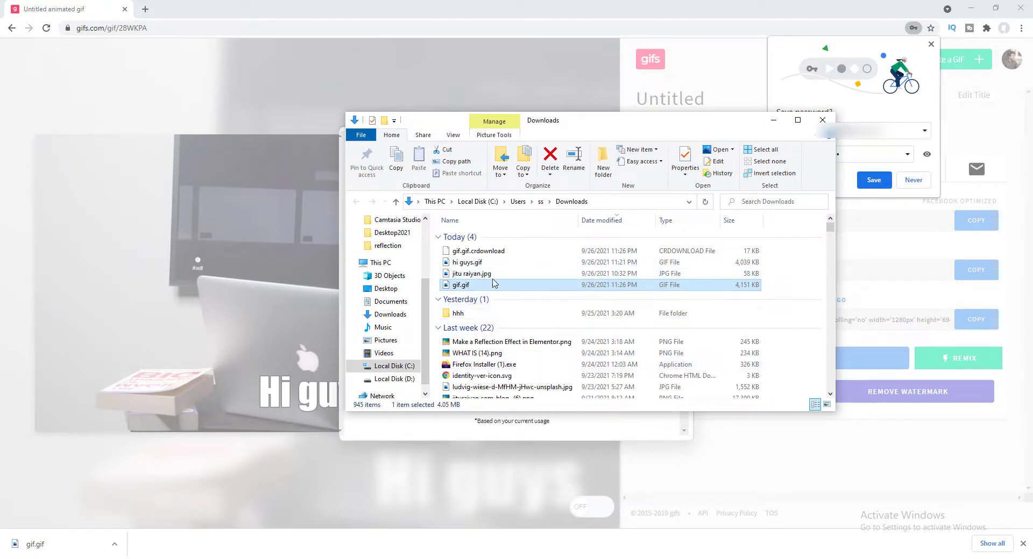
- Preview hi guys.gif in Photos, then return to the Elementor editor on the ATDU landing page
double_click(486, 263)
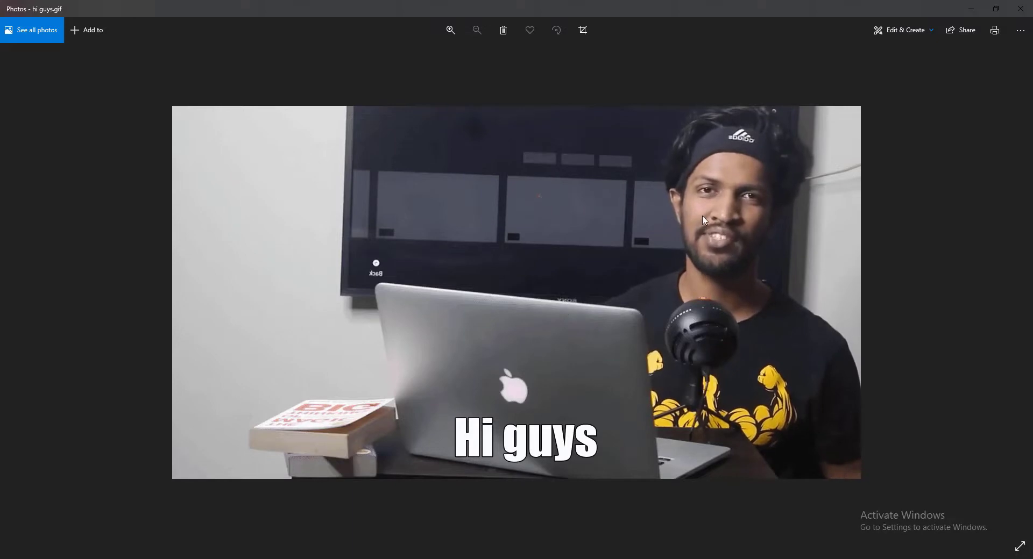
left_click(1021, 7)
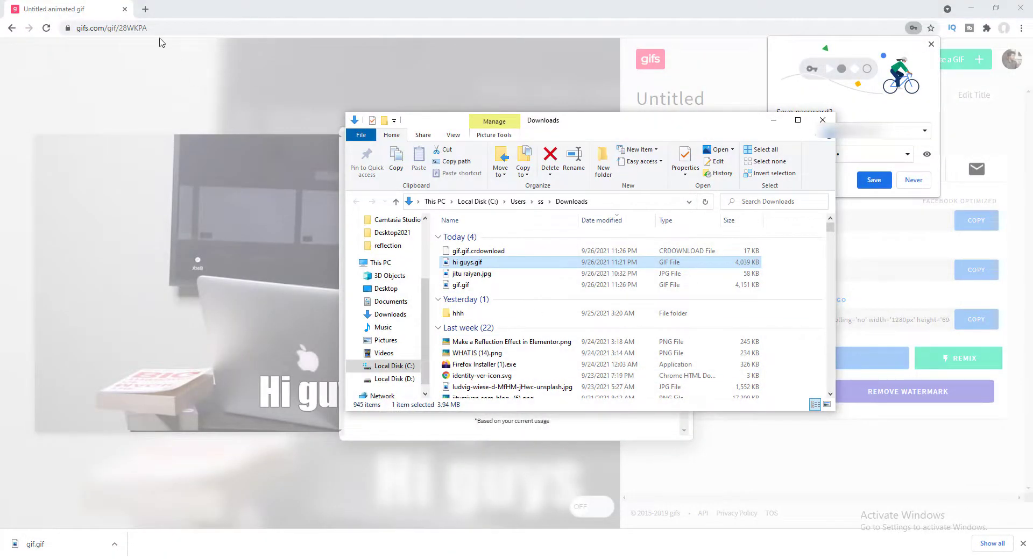
left_click(145, 10)
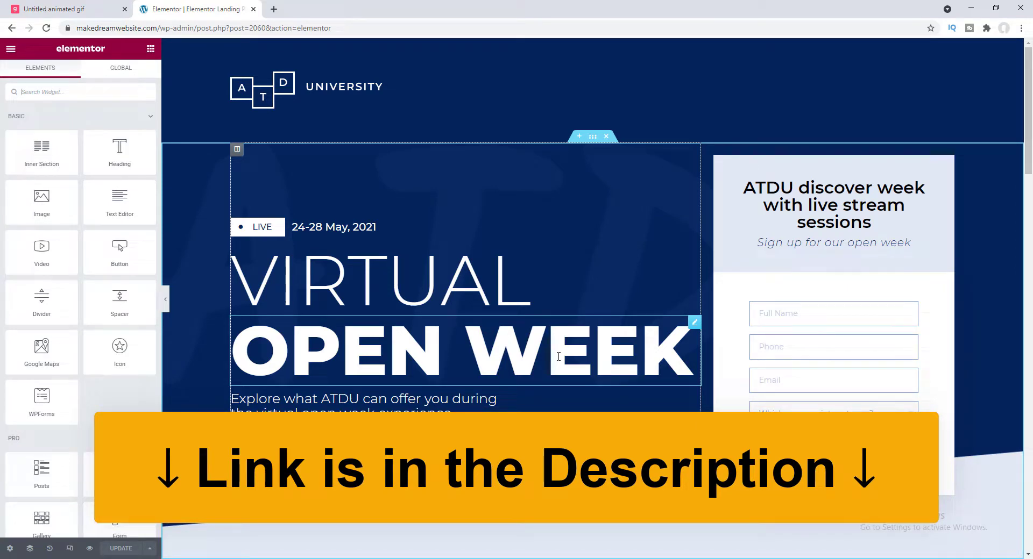
- Place a Video widget above the 'Virtual tour in ATDU' section
scroll(542, 280, "down", 8)
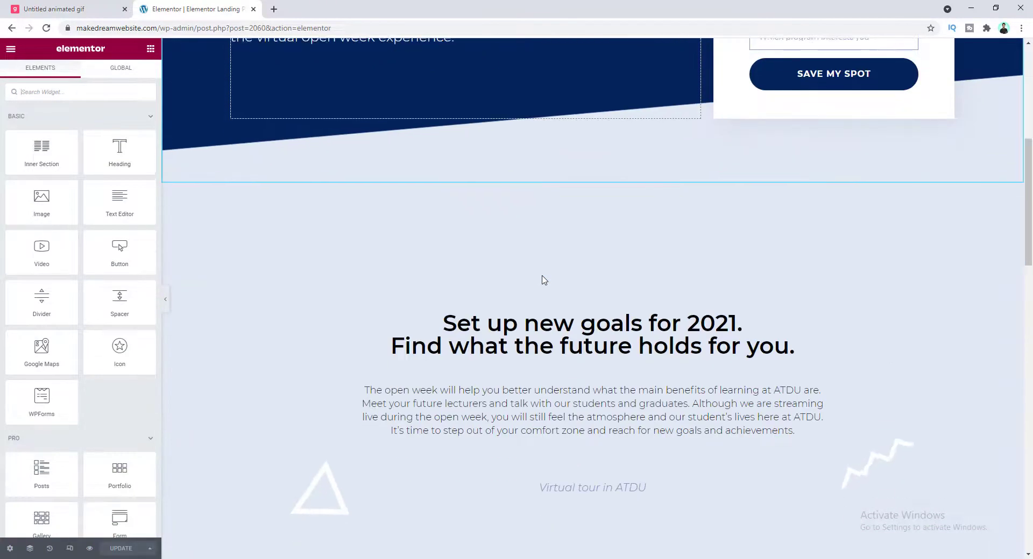
scroll(542, 280, "down", 3)
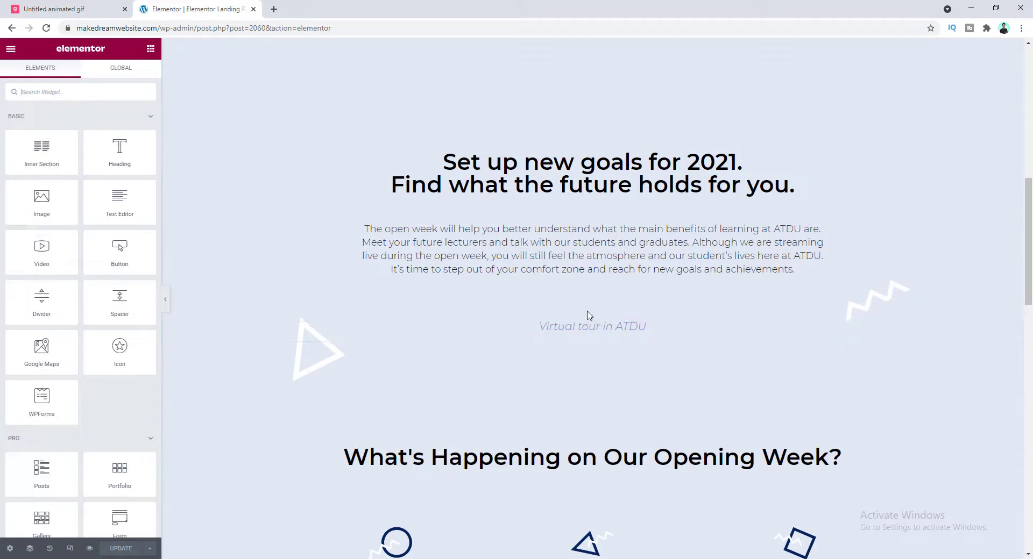
scroll(103, 245, "down", 6)
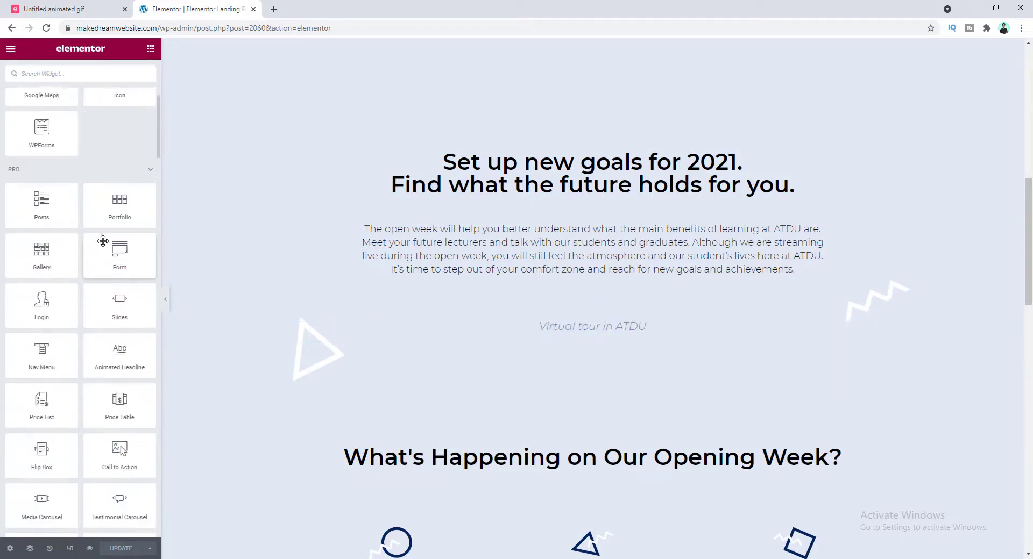
scroll(103, 248, "up", 7)
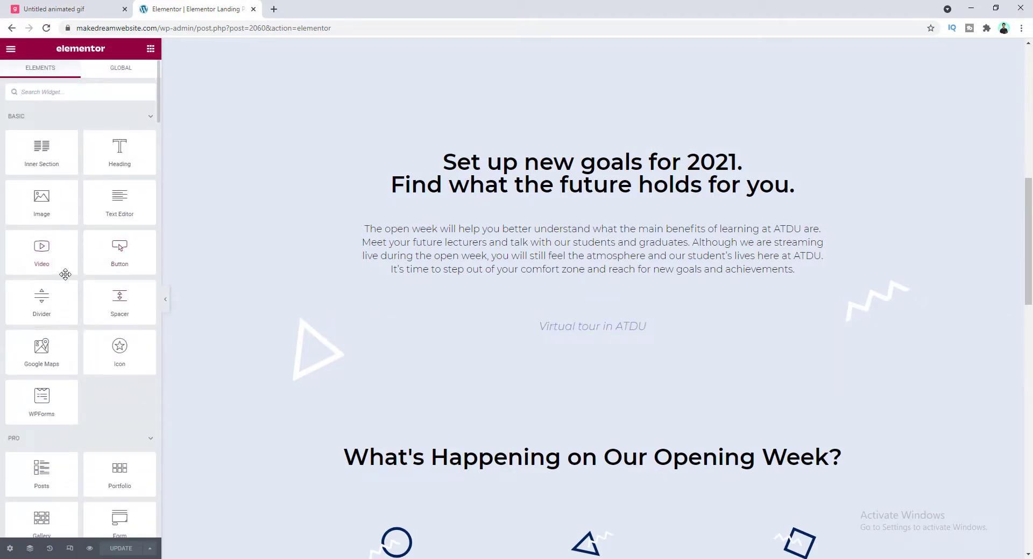
left_click_drag(53, 259, 570, 328)
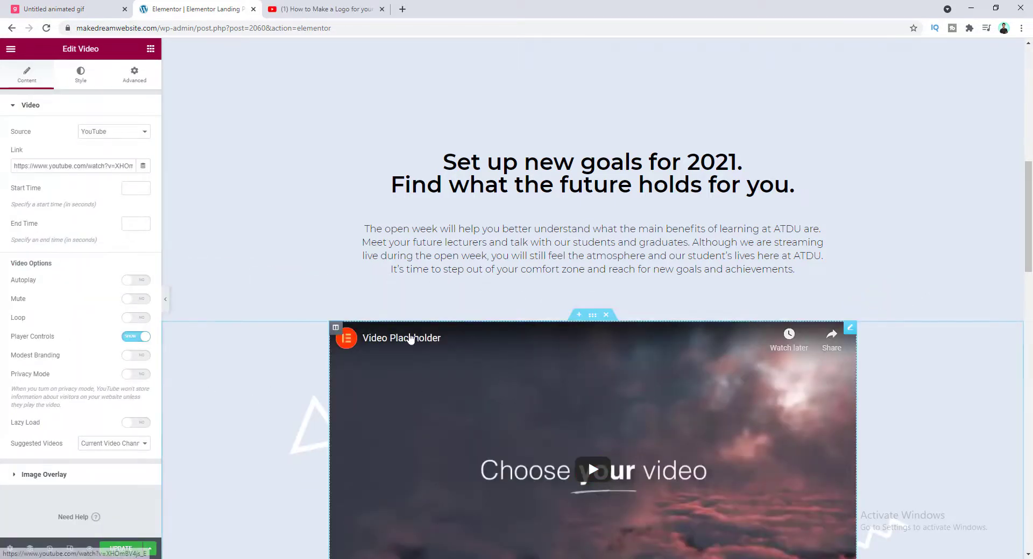
- Set the video link to the 'How to Make a Logo for your Website [100% FREE]' YouTube URL
left_click(323, 6)
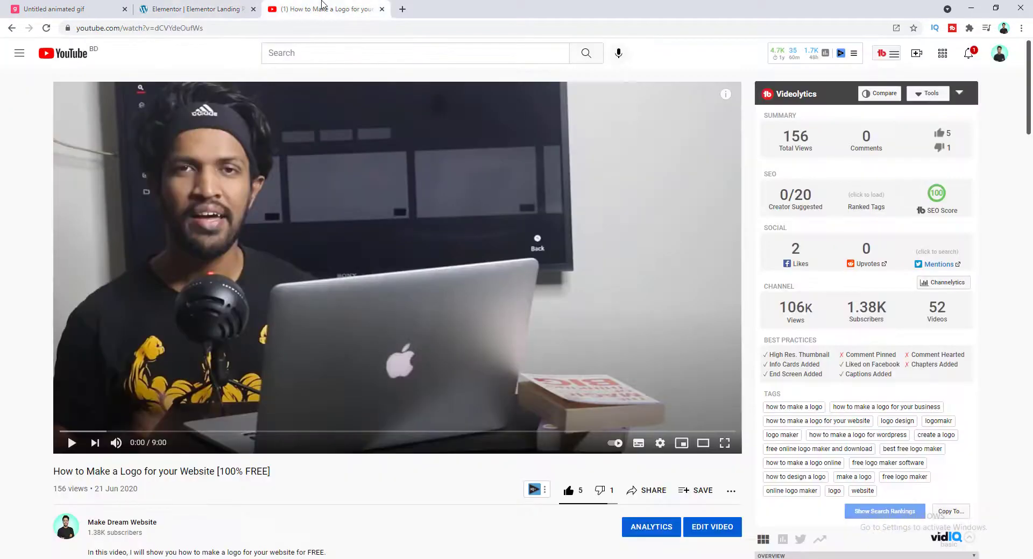
left_click(224, 28)
key("ctrl+a")
key("ctrl+c")
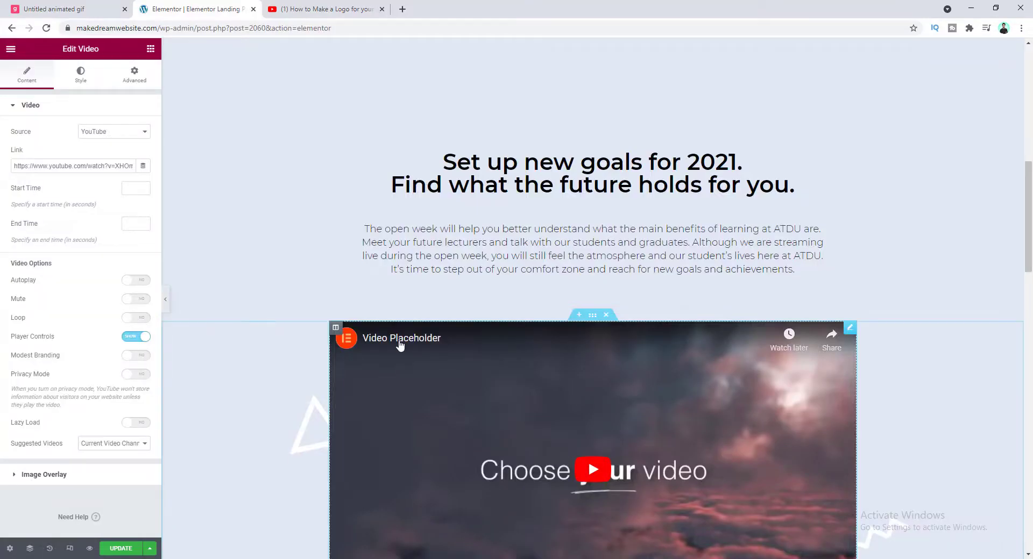
left_click(193, 9)
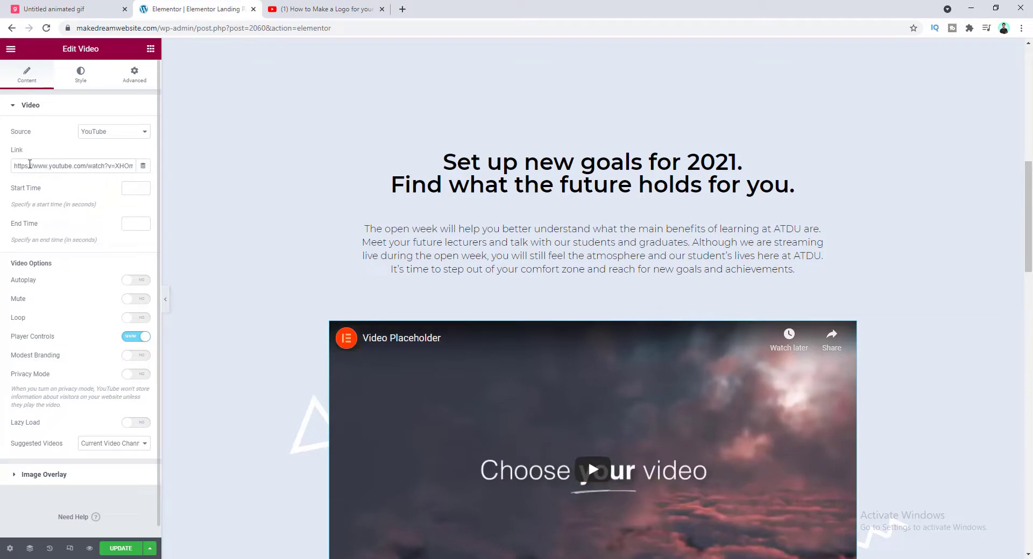
double_click(36, 165)
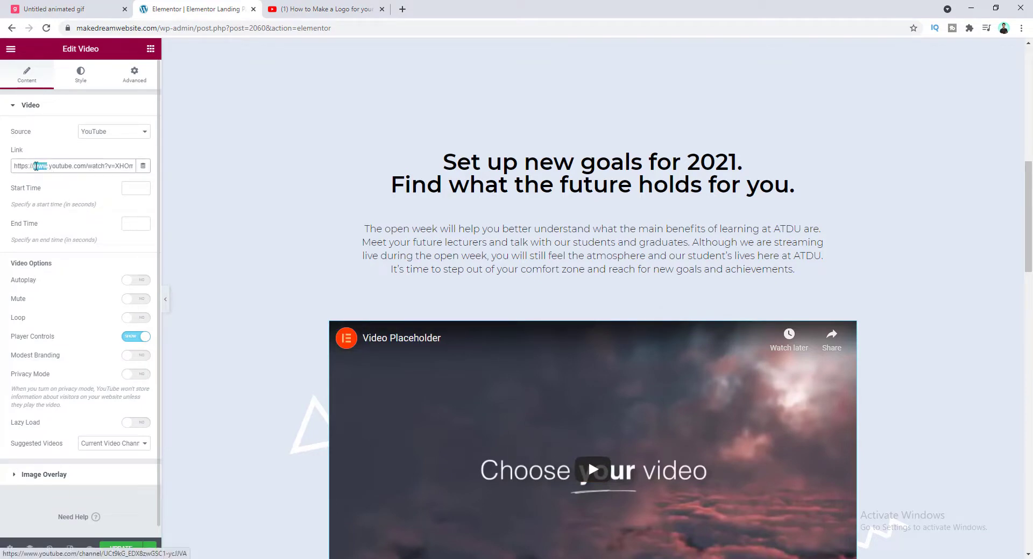
key("ctrl+v")
scroll(468, 341, "down", 3)
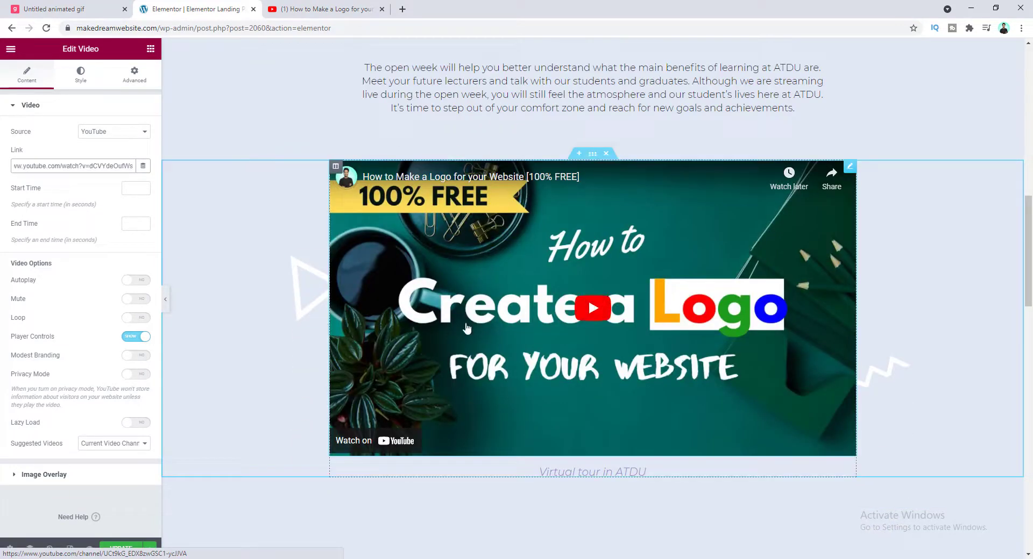
- Set the video's Image Overlay to Show and begin choosing its overlay image
left_click(35, 475)
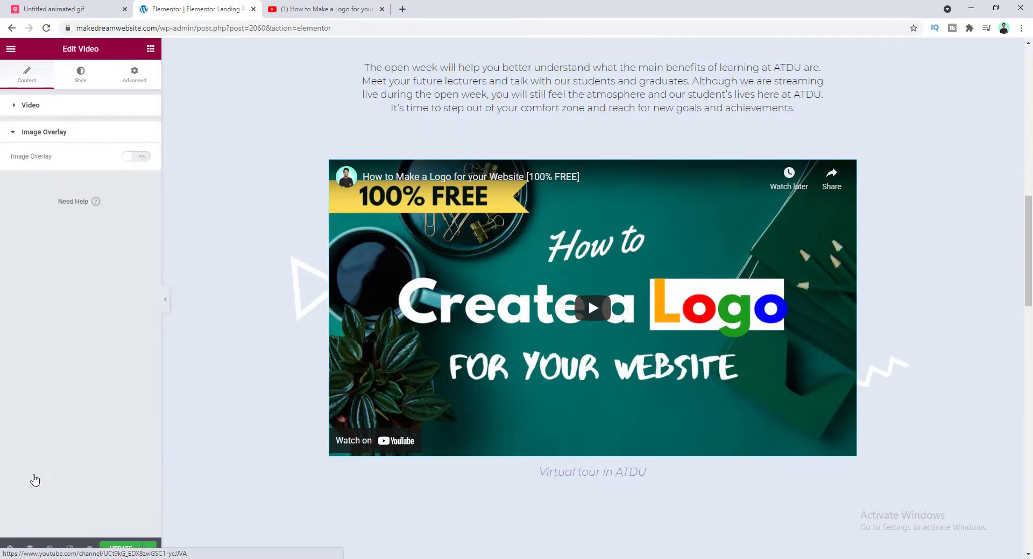
left_click(138, 157)
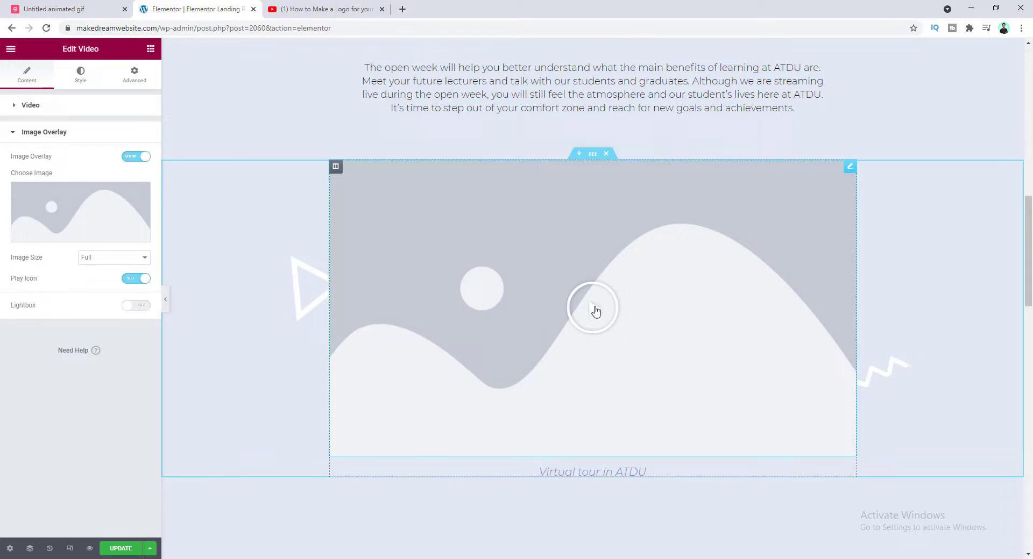
left_click(91, 218)
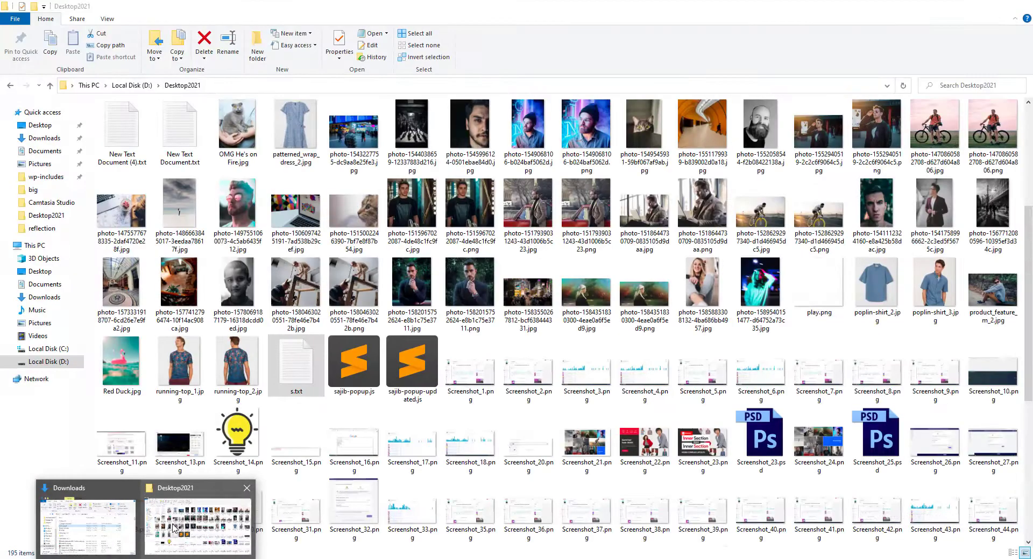
- Upload hi guys.gif from Downloads and insert it as the video's overlay image
left_click(86, 516)
left_click_drag(467, 262, 237, 253)
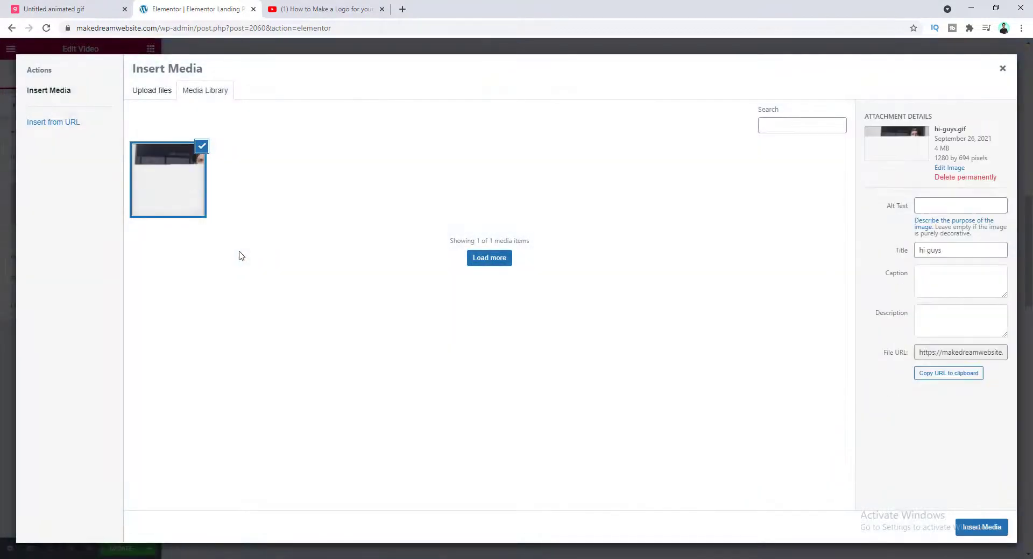
left_click(961, 522)
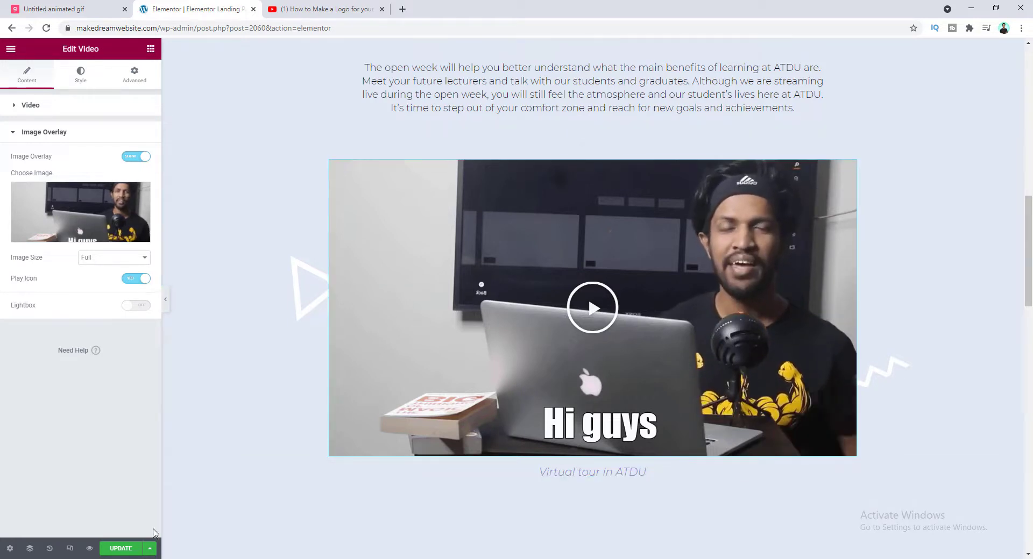
- Update the page, then in preview play and pause the video behind the Hi guys overlay
left_click(120, 548)
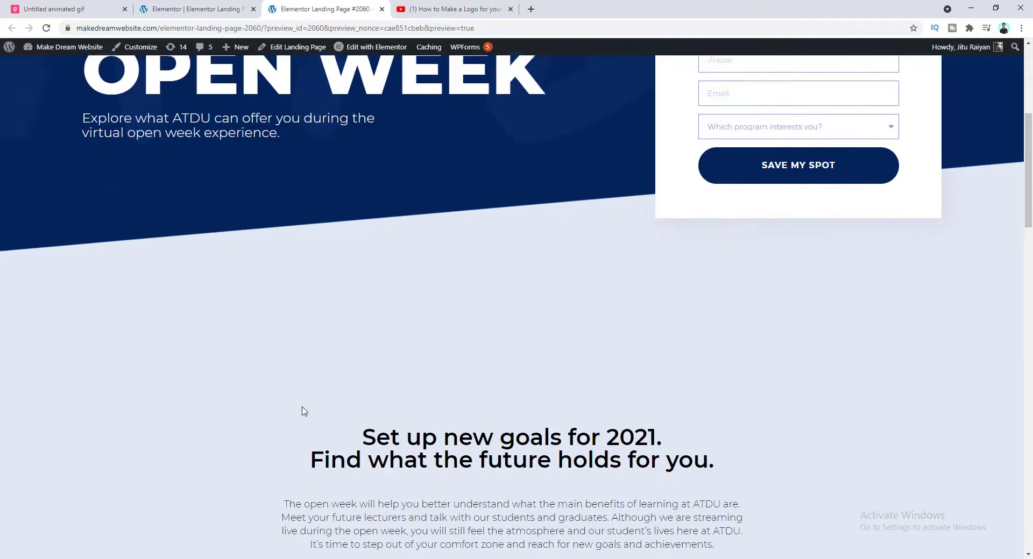
scroll(303, 411, "down", 8)
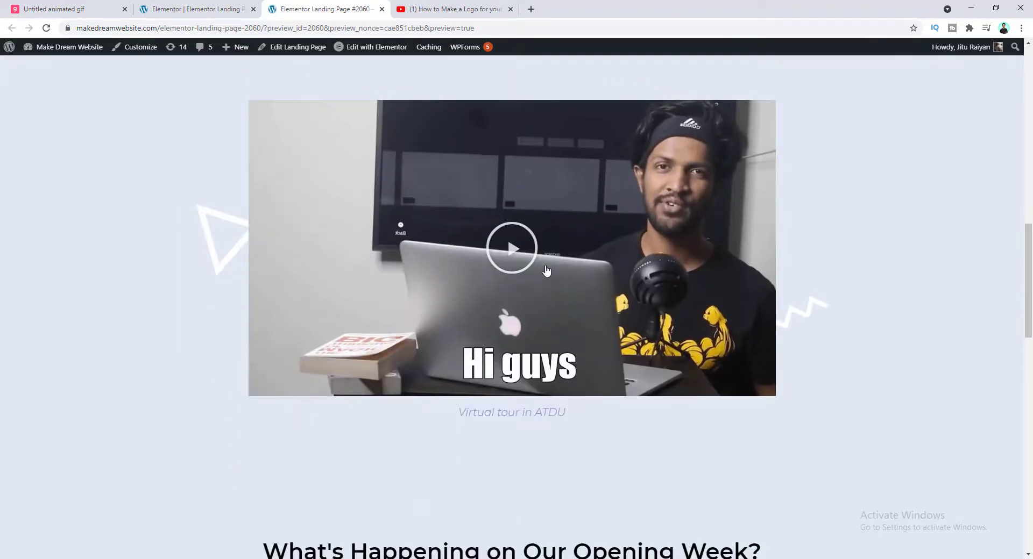
left_click(513, 257)
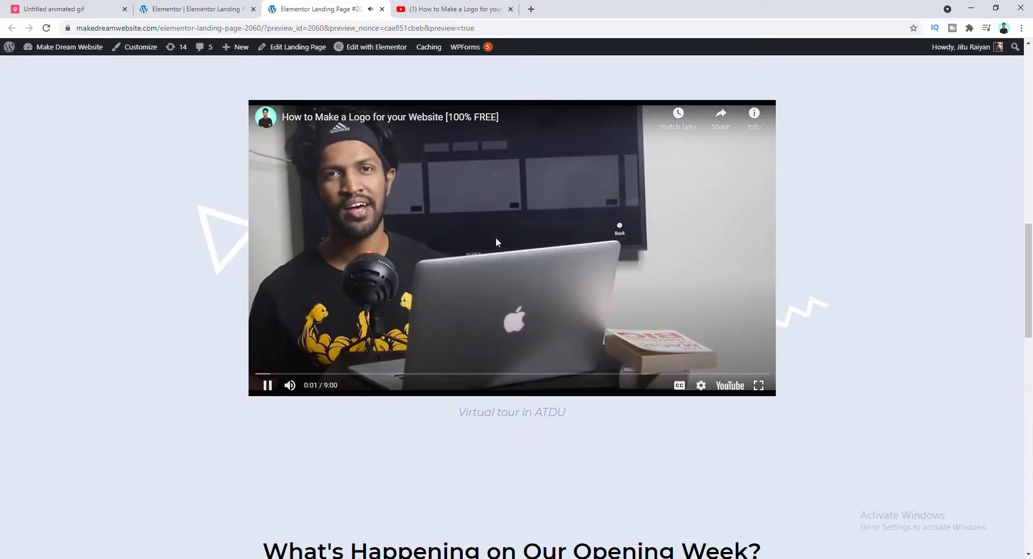
left_click(484, 255)
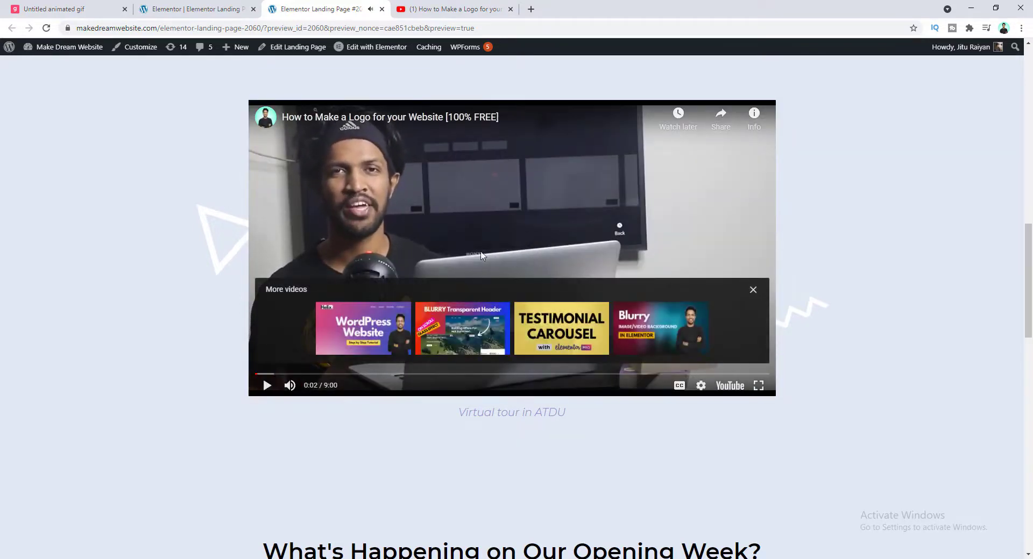